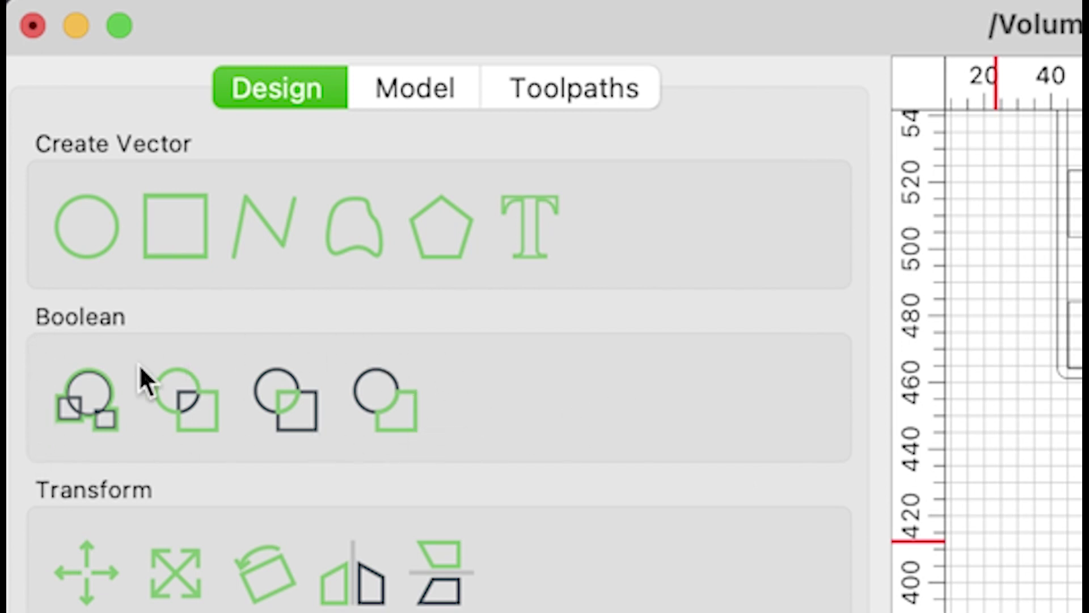
# Select the grouped flag stripes together with the outer cobra outline and start a Boolean operation on them.
pyautogui.click(396, 416)
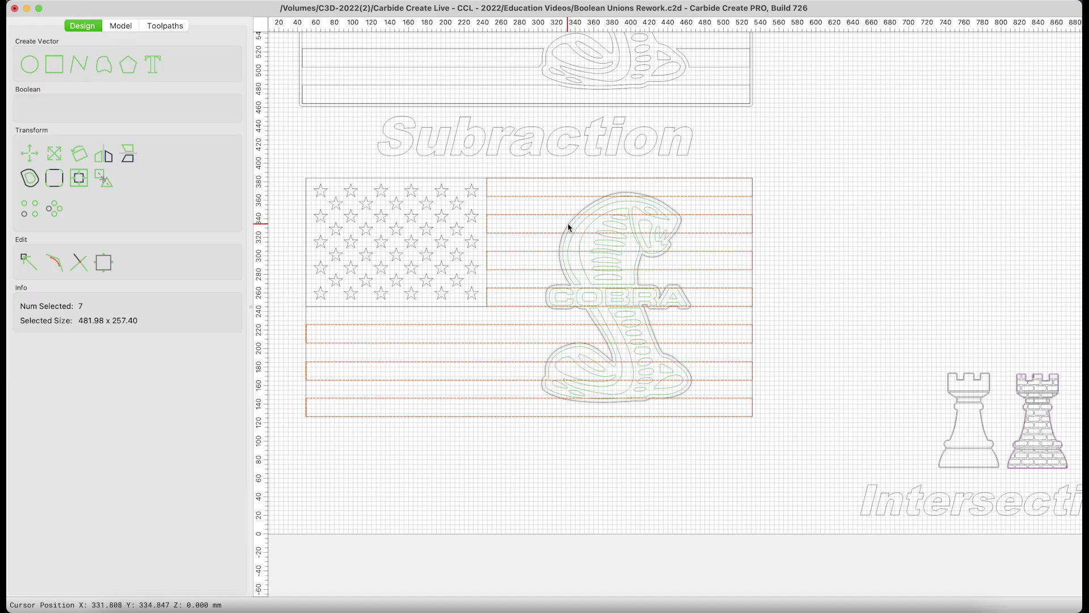
pyautogui.keyDown('shift'); pyautogui.click(568, 224); pyautogui.keyUp('shift')
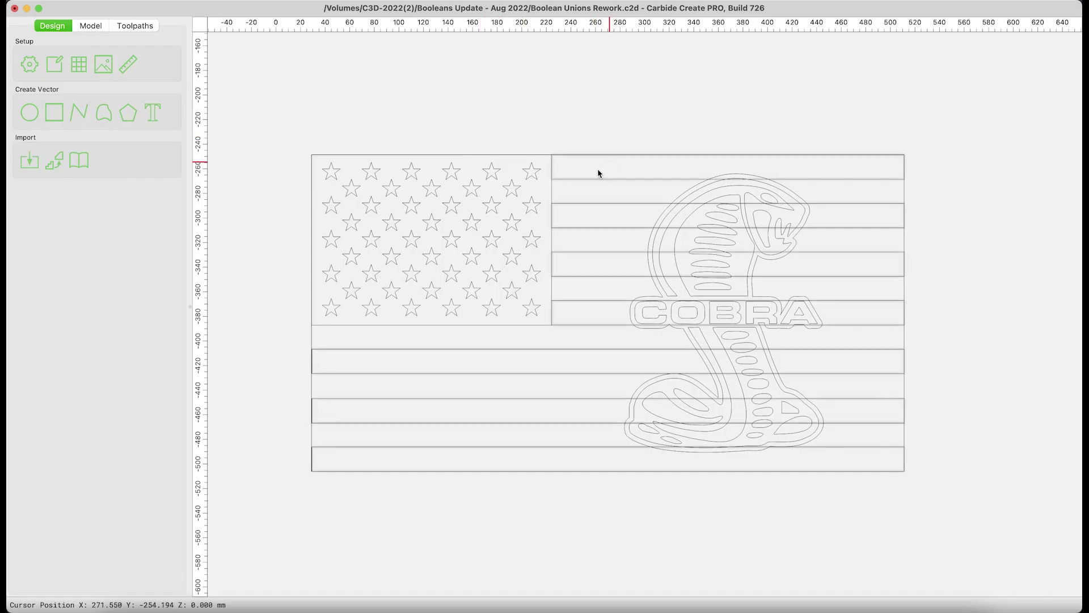
pyautogui.click(594, 185)
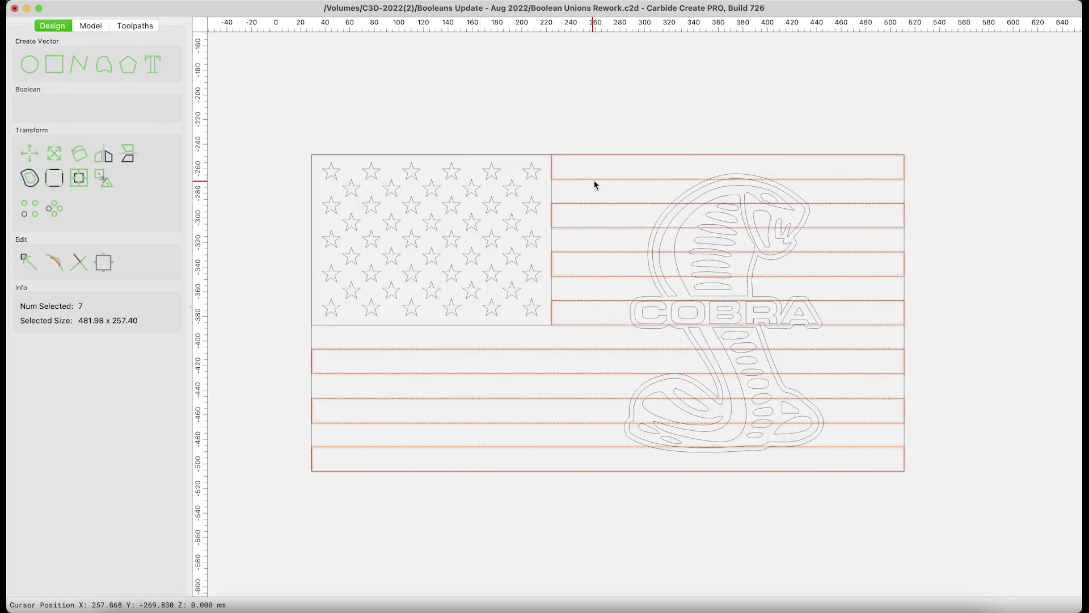
pyautogui.keyDown('shift'); pyautogui.click(674, 200); pyautogui.keyUp('shift')
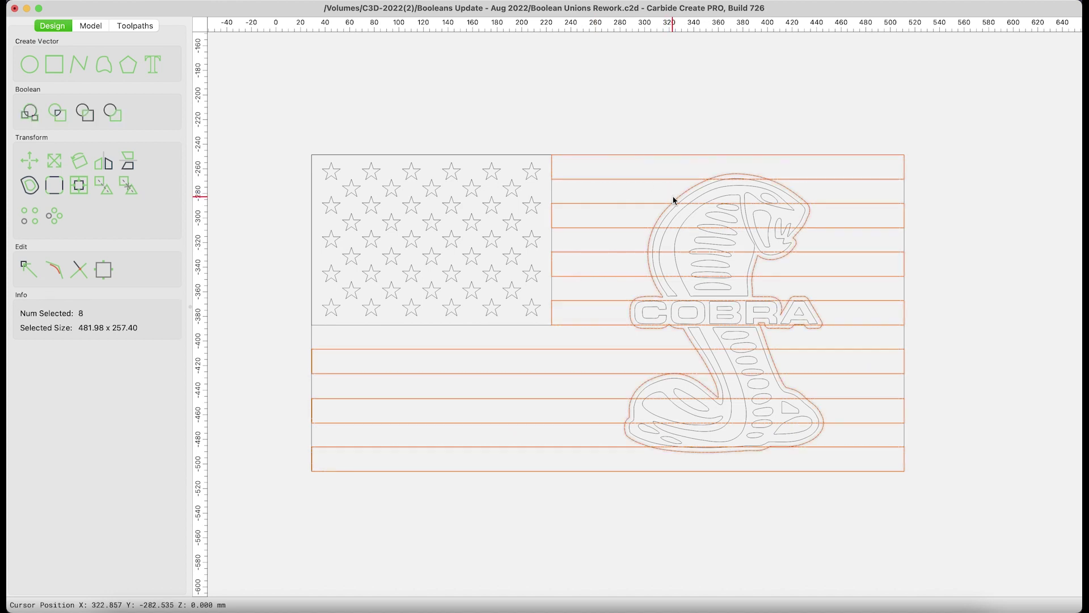
pyautogui.click(114, 112)
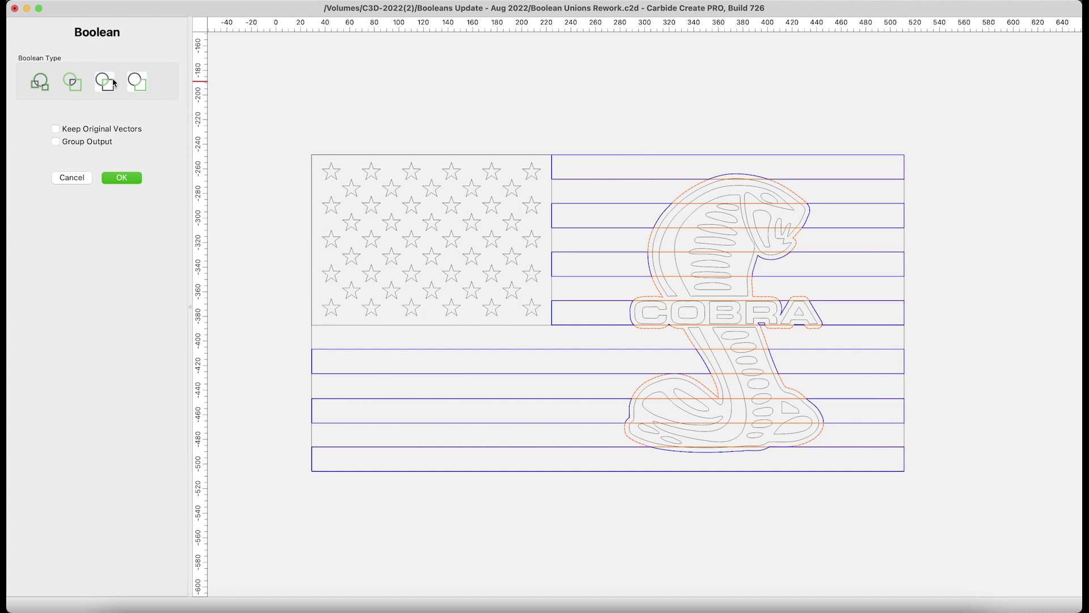
# Preview the different Boolean types, choose subtraction of the cobra outline from the stripes, and enable Group Output.
pyautogui.click(72, 82)
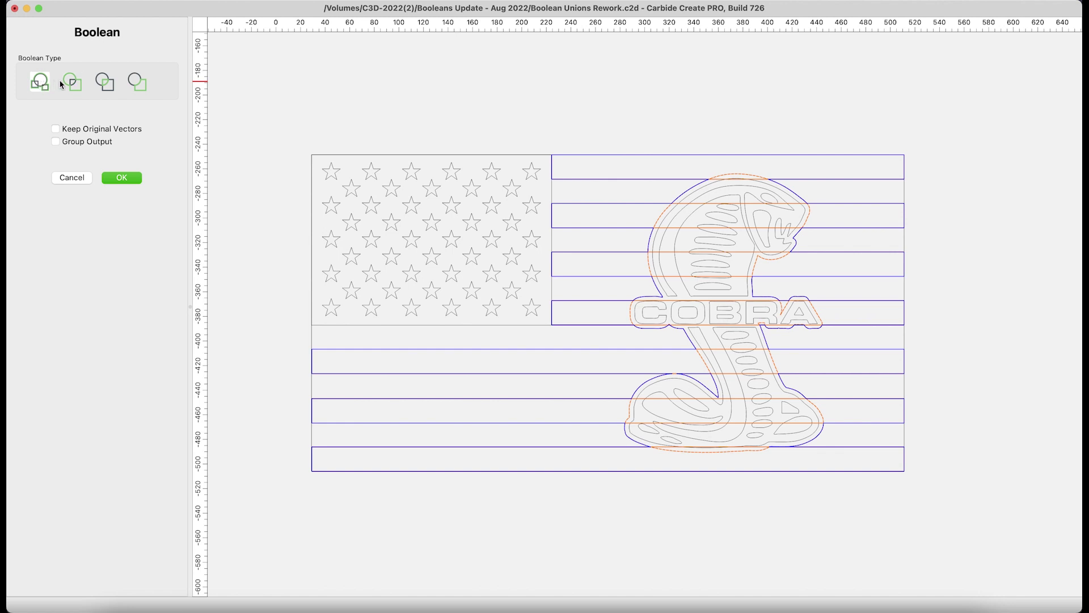
pyautogui.click(104, 83)
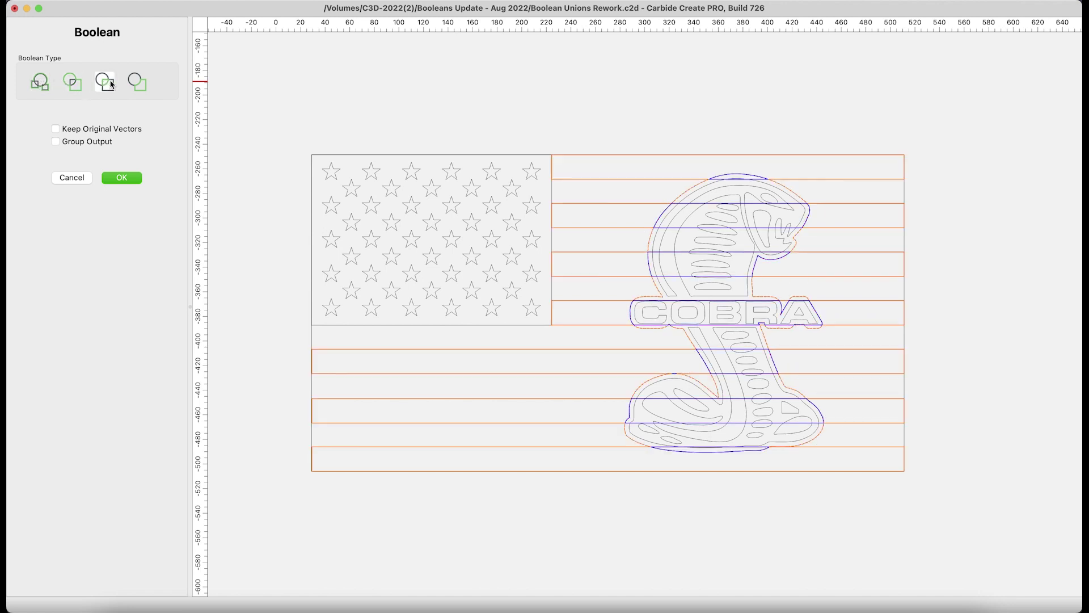
pyautogui.click(133, 84)
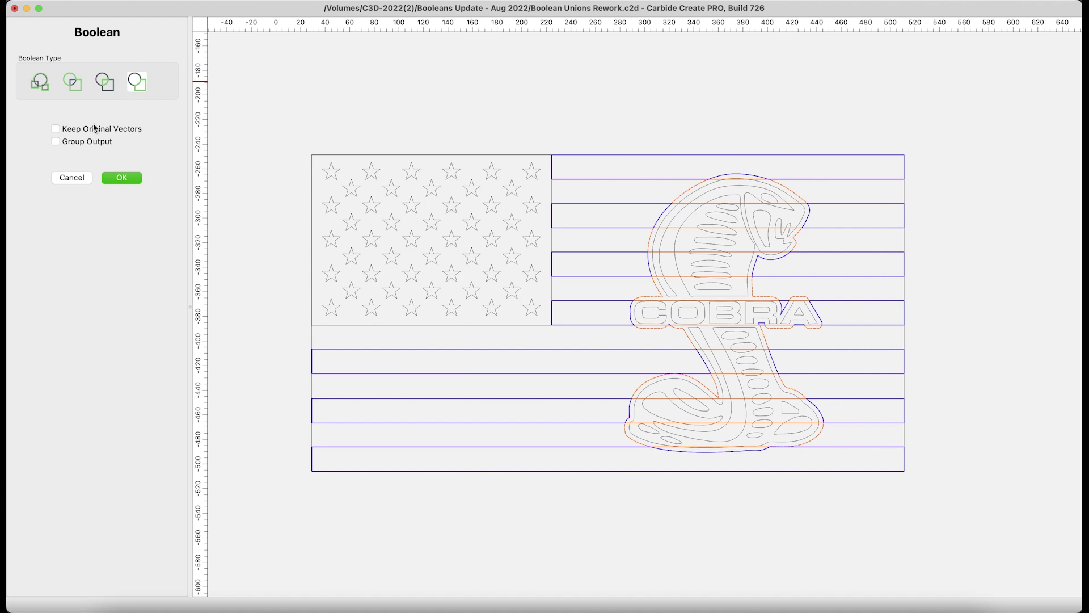
pyautogui.click(56, 145)
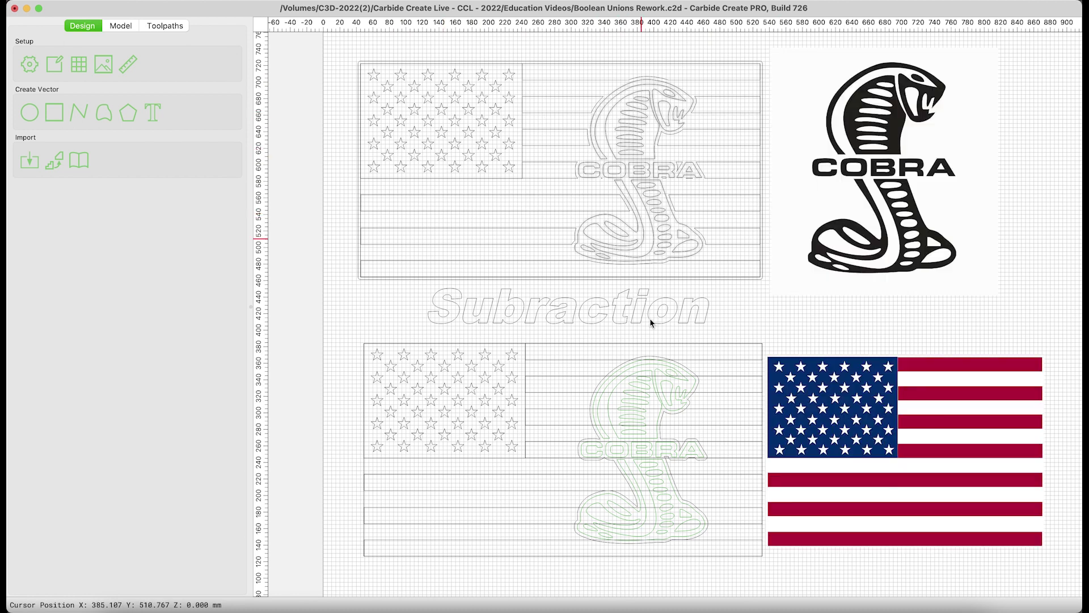
# Examine the finished cobra flag above the Subraction heading and the uncut flag and cobra vectors below it.
pyautogui.scroll(2, 446, 424)
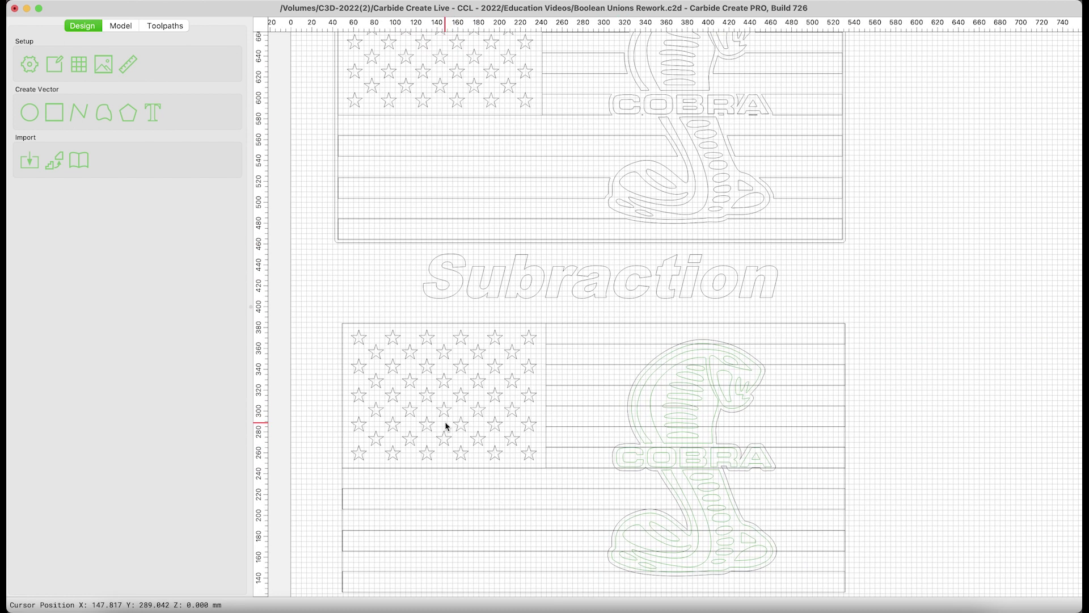
pyautogui.scroll(-3, 587, 279)
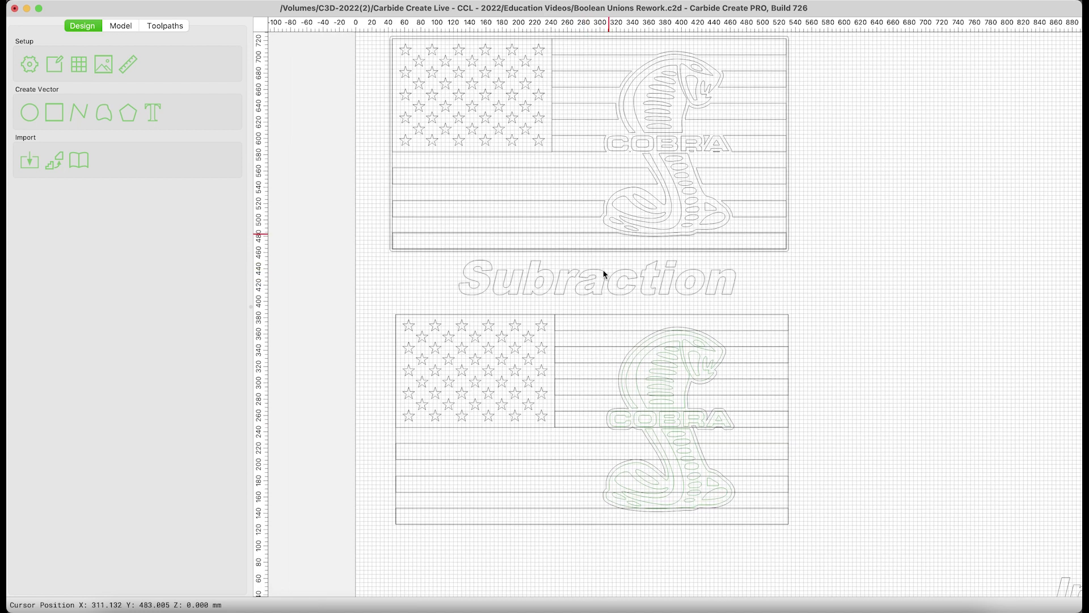
pyautogui.scroll(1, 604, 275)
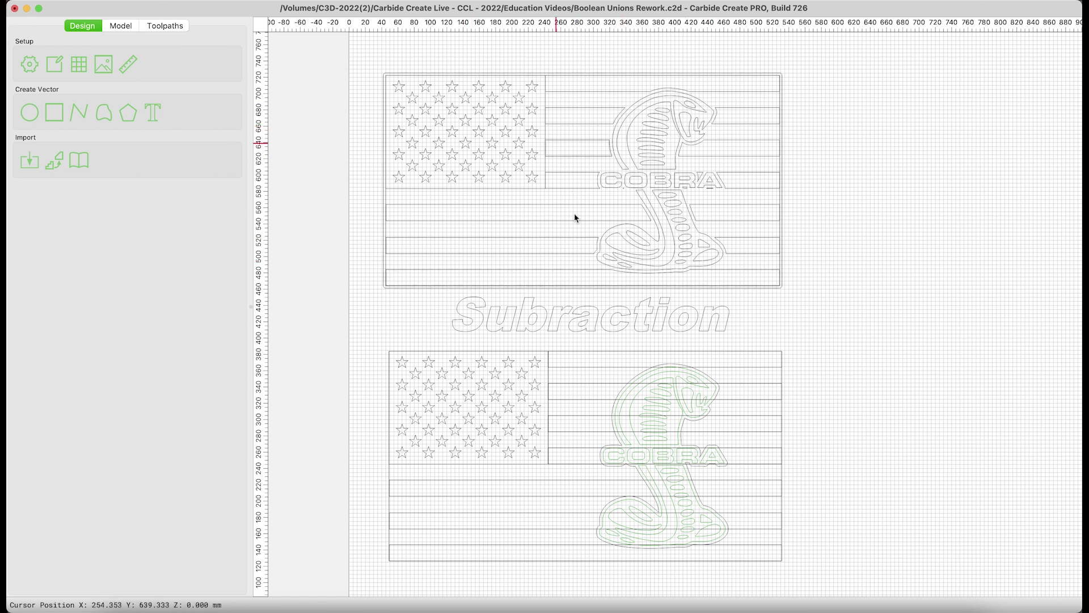
pyautogui.scroll(2, 616, 138)
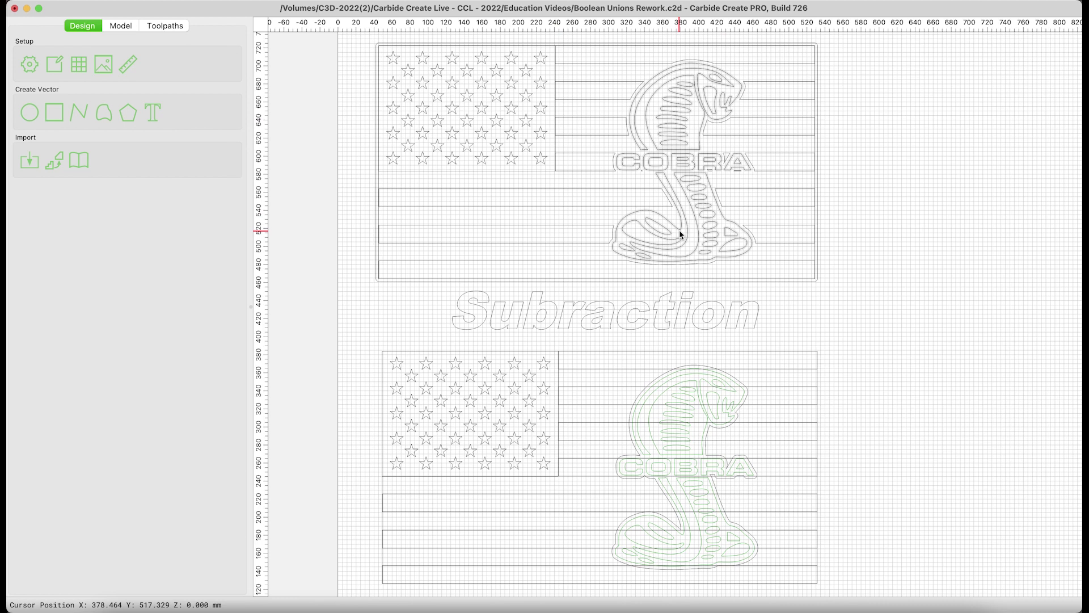
pyautogui.scroll(-5, 679, 257)
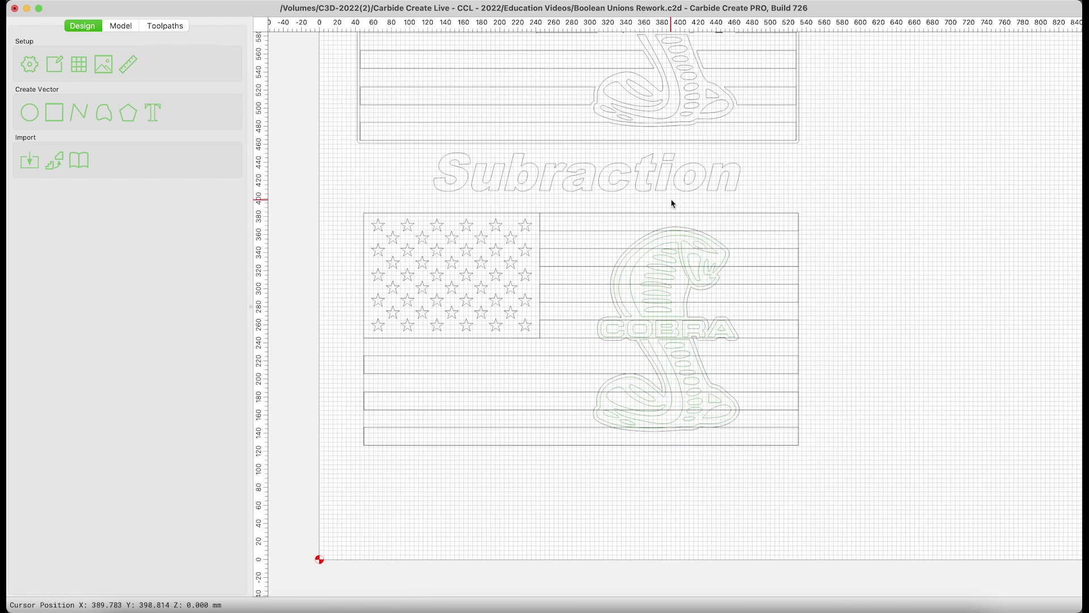
pyautogui.scroll(4, 672, 203)
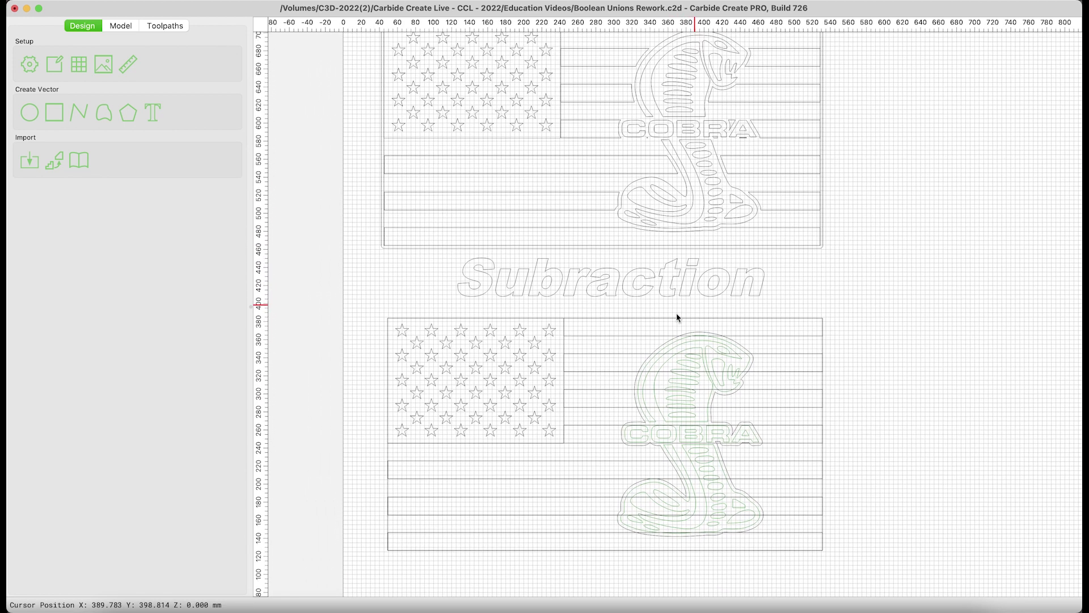
pyautogui.scroll(-1, 650, 299)
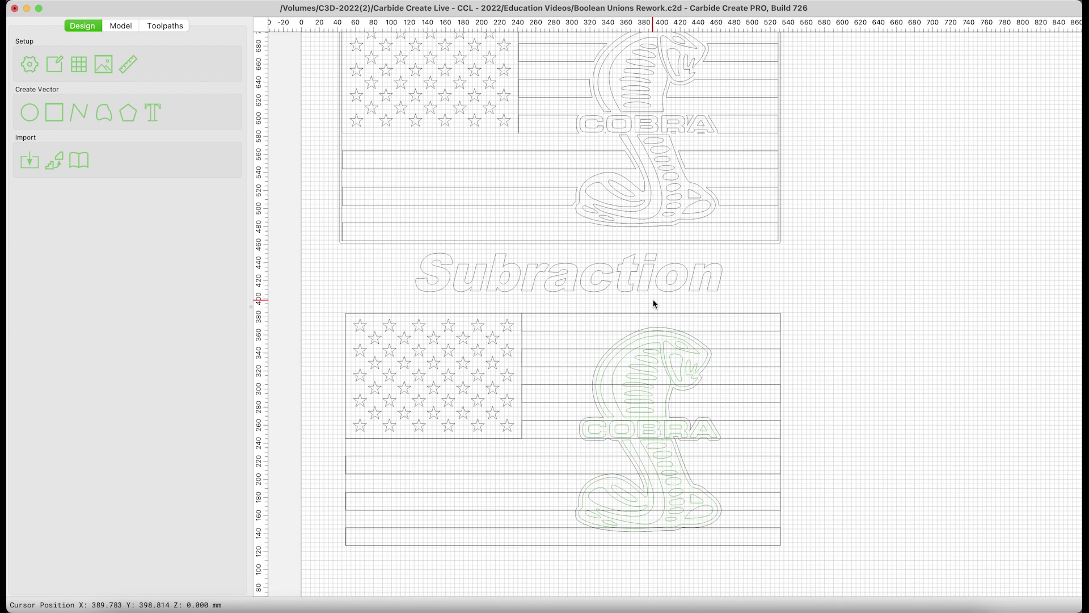
pyautogui.scroll(5, 588, 342)
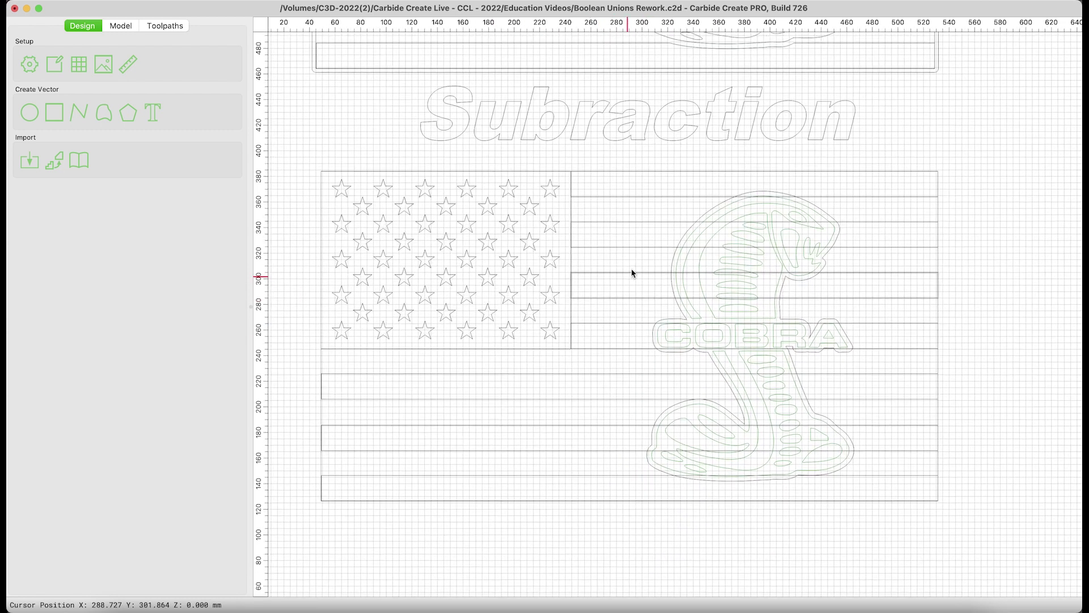
pyautogui.scroll(-1, 632, 273)
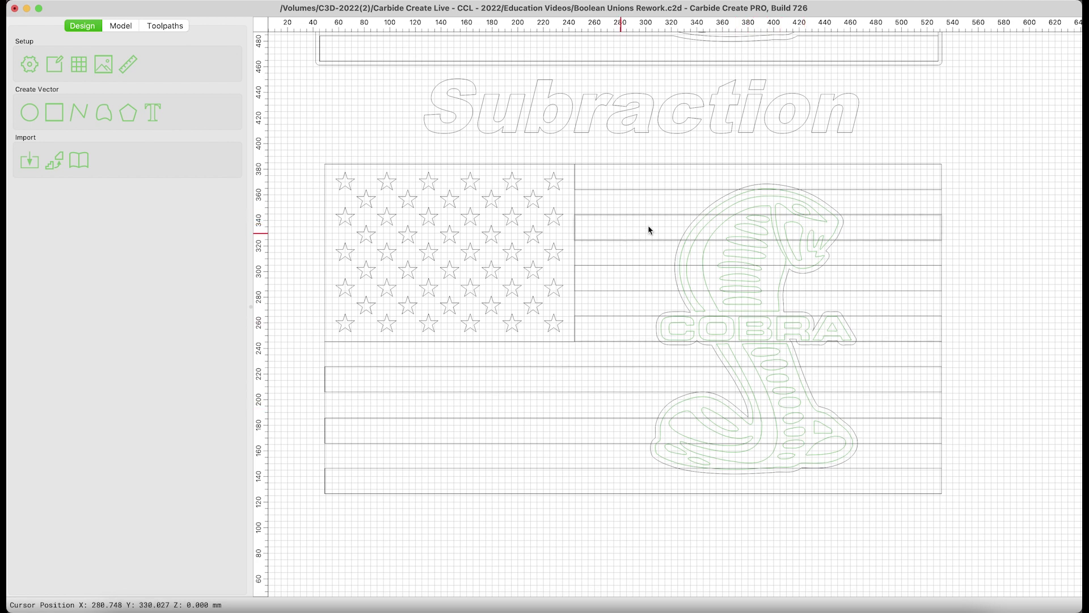
# Select all seven stripe rectangles of the lower flag and group them.
pyautogui.click(690, 224)
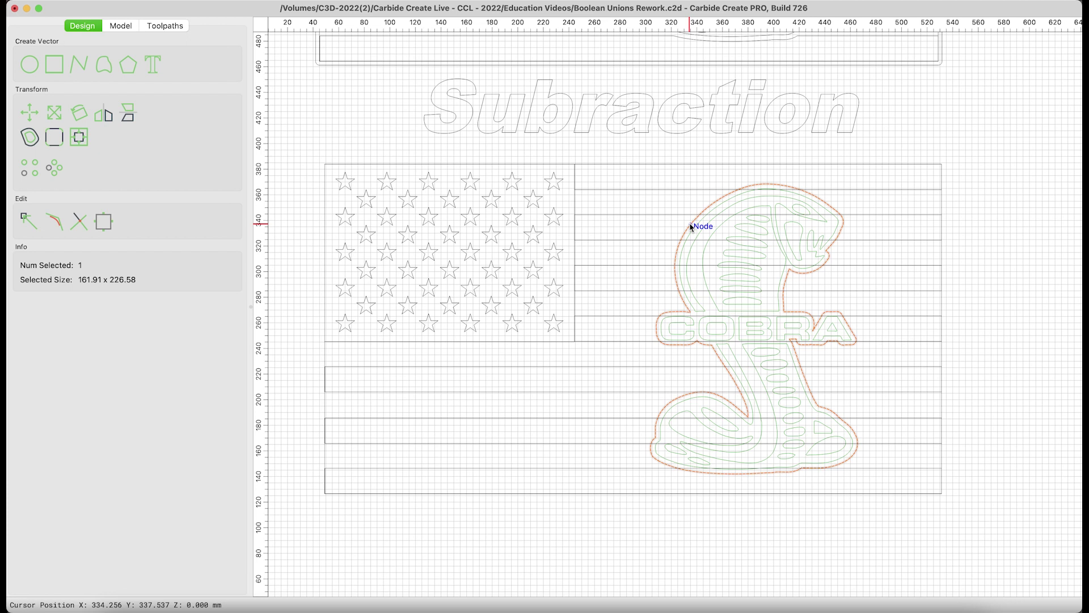
pyautogui.click(629, 190)
pyautogui.keyDown('shift'); pyautogui.click(622, 224); pyautogui.keyUp('shift')
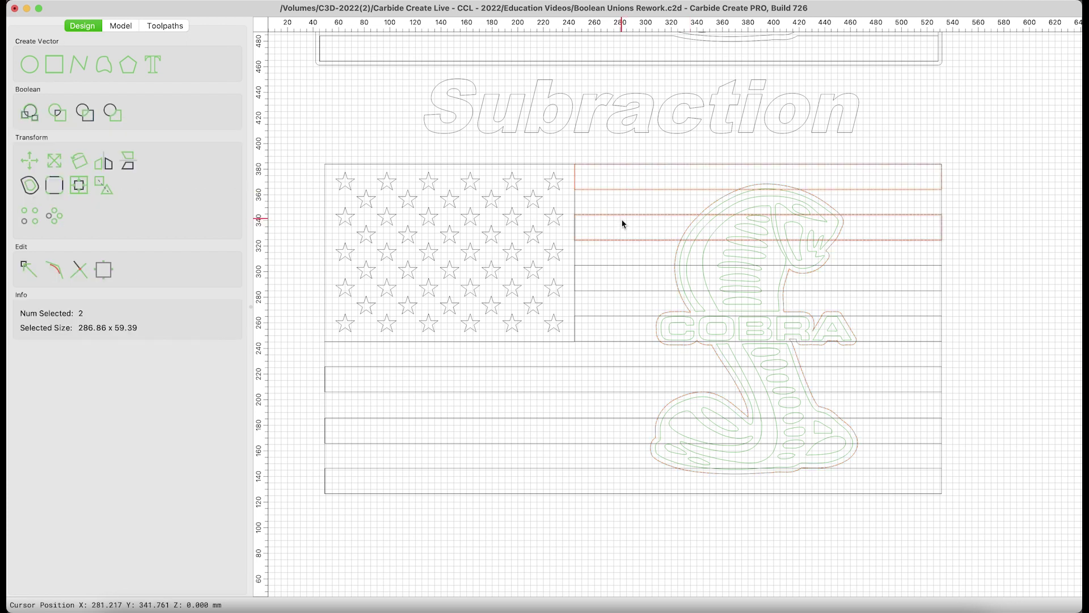
pyautogui.keyDown('shift'); pyautogui.click(612, 265); pyautogui.keyUp('shift')
pyautogui.keyDown('shift'); pyautogui.click(609, 316); pyautogui.keyUp('shift')
pyautogui.keyDown('shift'); pyautogui.click(607, 367); pyautogui.keyUp('shift')
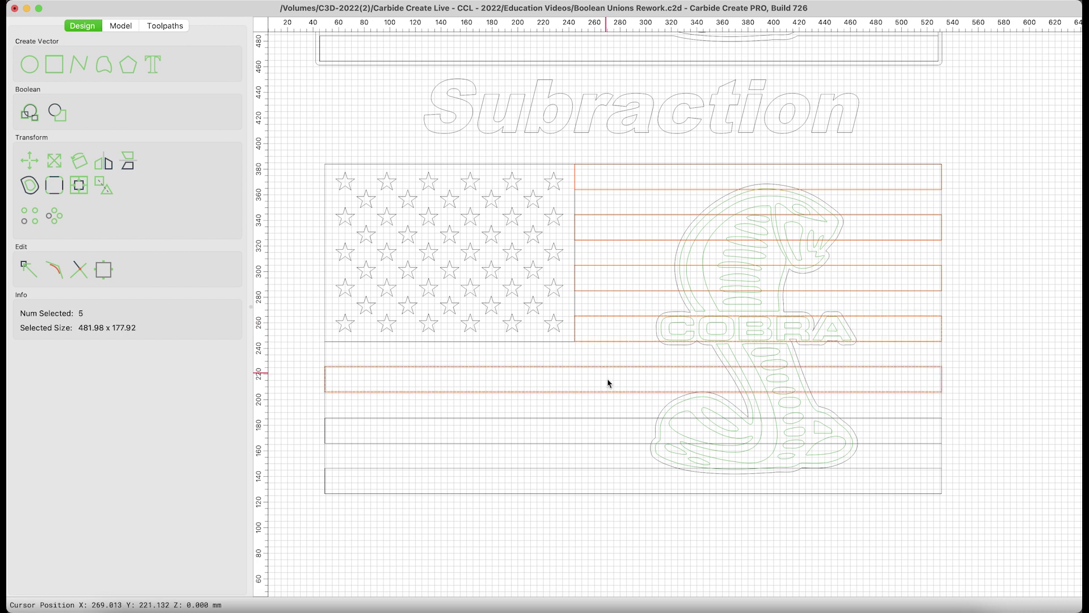
pyautogui.keyDown('shift'); pyautogui.click(599, 423); pyautogui.keyUp('shift')
pyautogui.keyDown('shift'); pyautogui.click(594, 468); pyautogui.keyUp('shift')
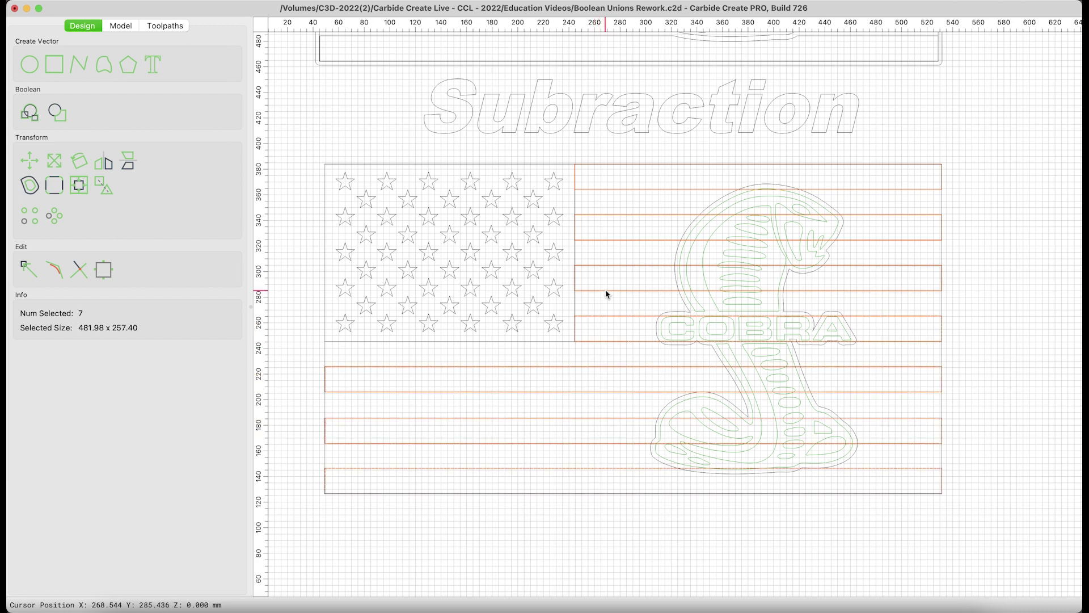
pyautogui.press('super+g')
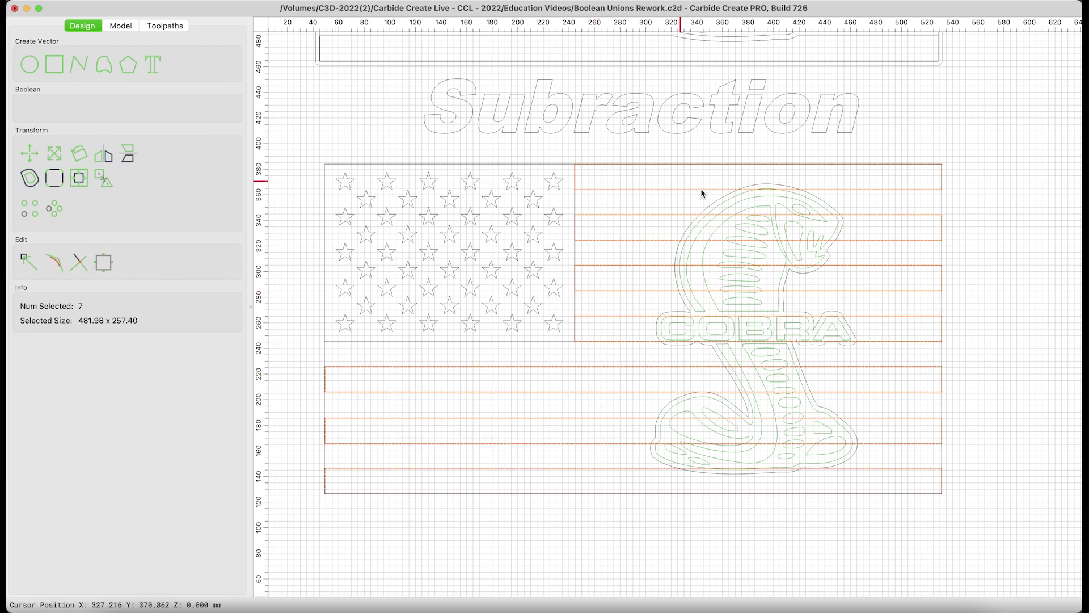
# Subtract the outer cobra outline from the grouped stripes using Boolean subtraction with Group Output enabled.
pyautogui.keyDown('shift'); pyautogui.click(690, 228); pyautogui.keyUp('shift')
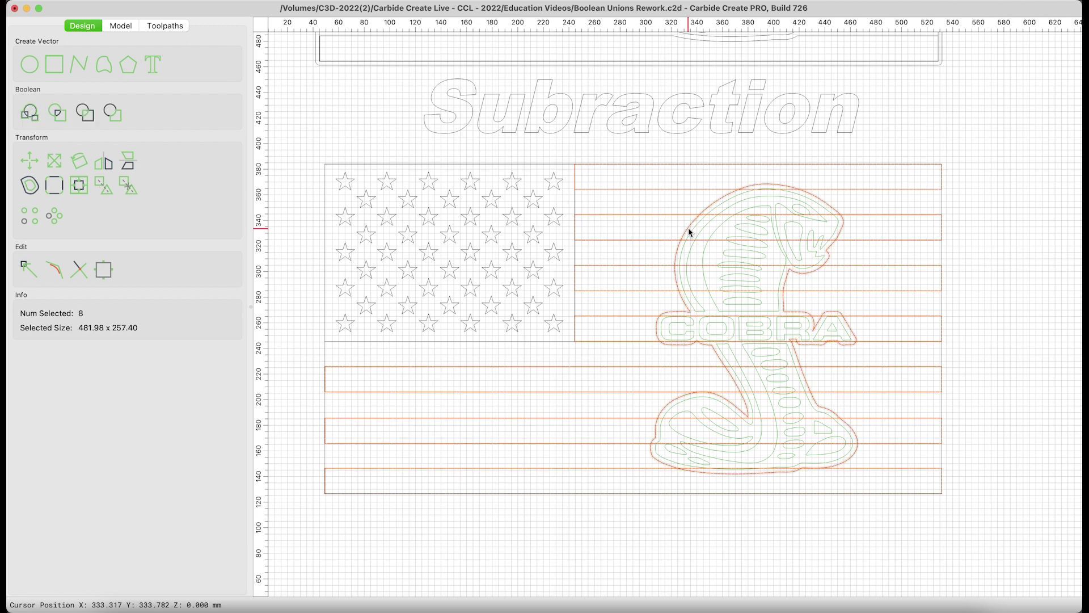
pyautogui.click(116, 110)
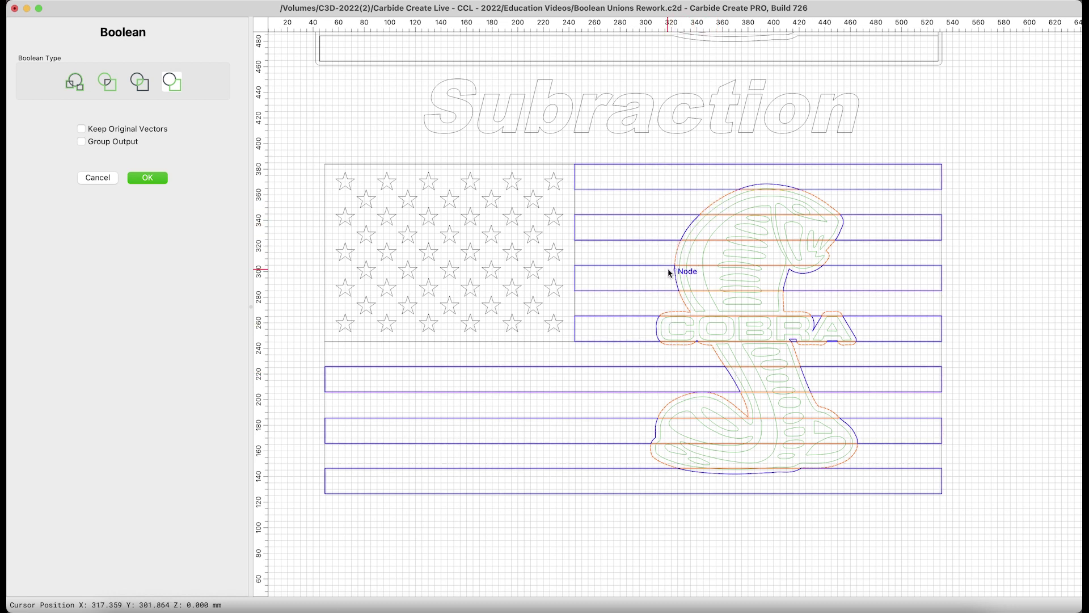
pyautogui.click(82, 141)
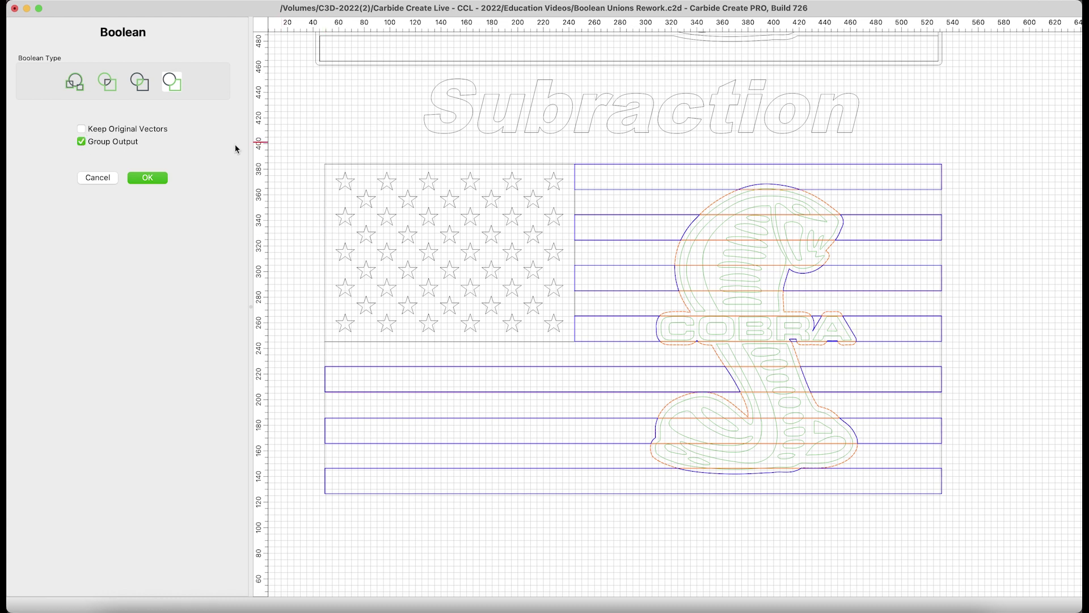
pyautogui.click(148, 179)
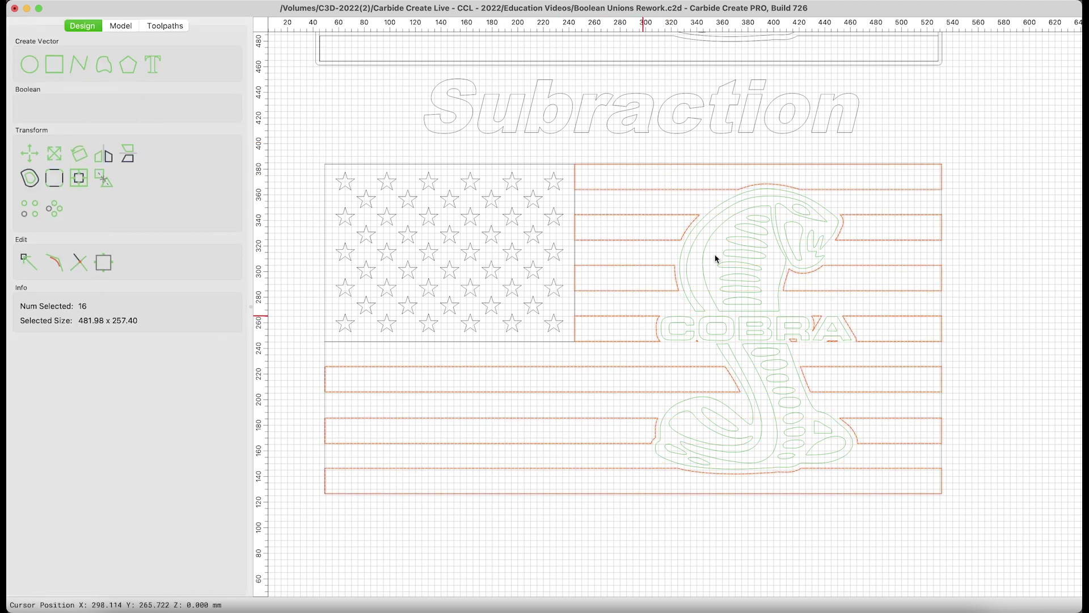
# Inspect the trimmed stripes around the cobra and the small leftover pieces between the COBRA letters.
pyautogui.click(876, 144)
pyautogui.click(881, 191)
pyautogui.scroll(2, 822, 328)
pyautogui.scroll(7, 822, 328)
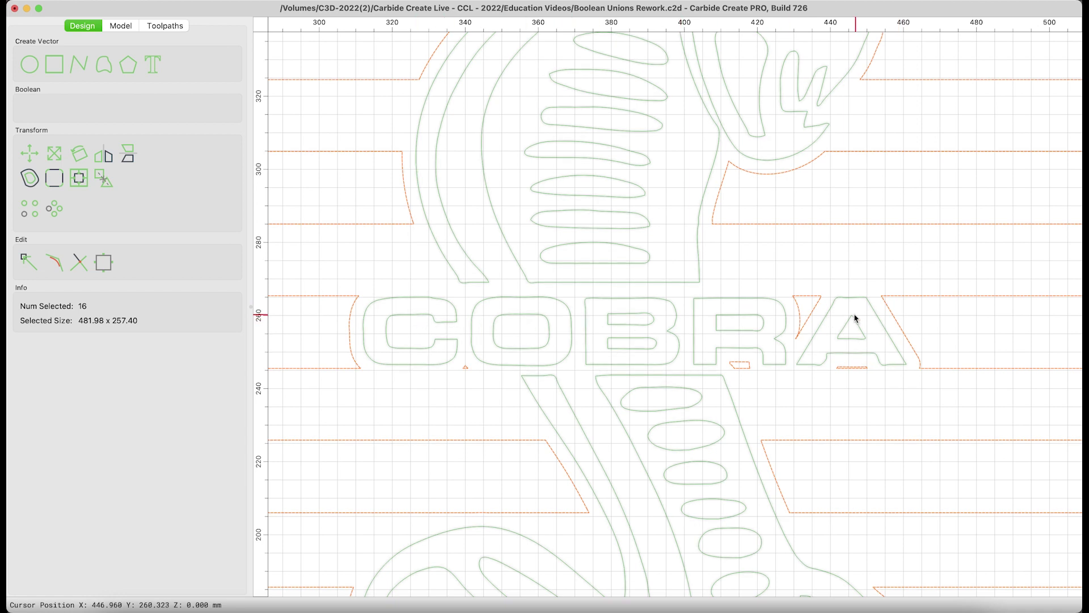
pyautogui.scroll(-6, 811, 322)
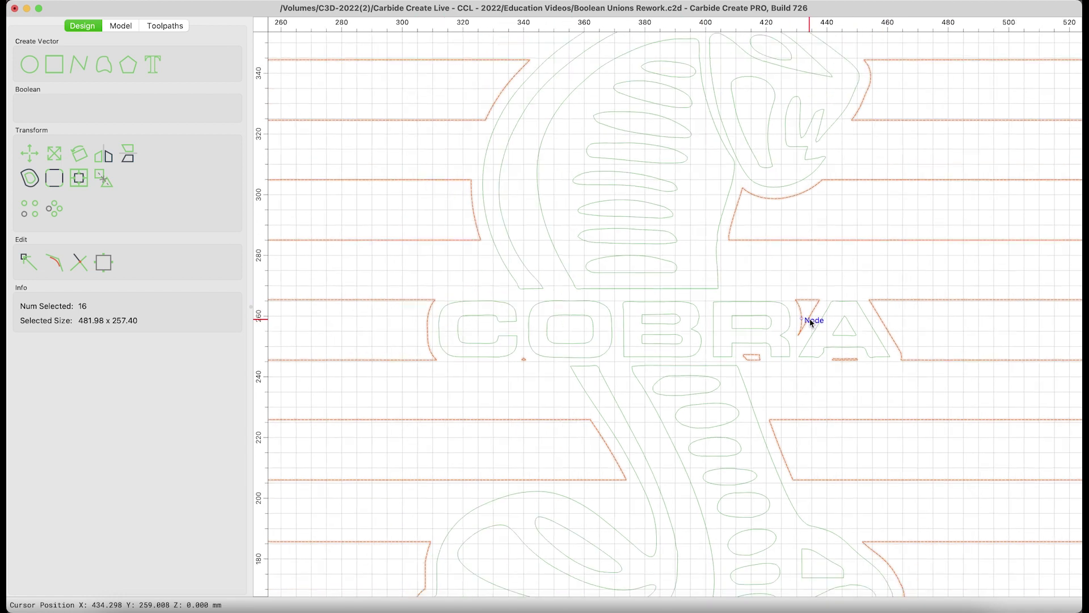
pyautogui.scroll(-2, 811, 322)
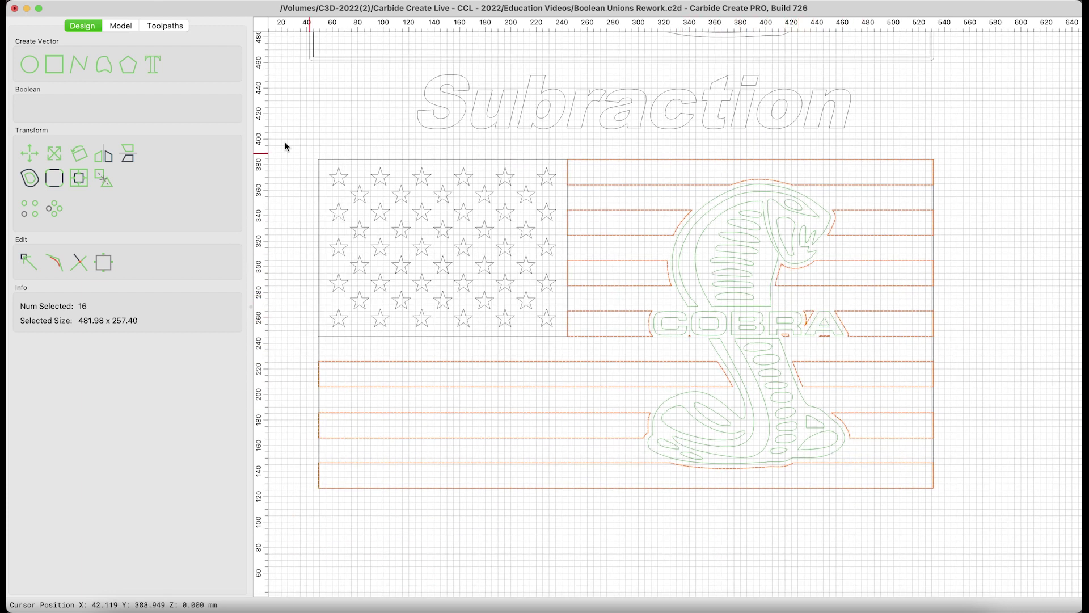
# Show the toolpath simulation in aluminum and inspect the carved cobra flag, especially around the COBRA lettering.
pyautogui.click(164, 26)
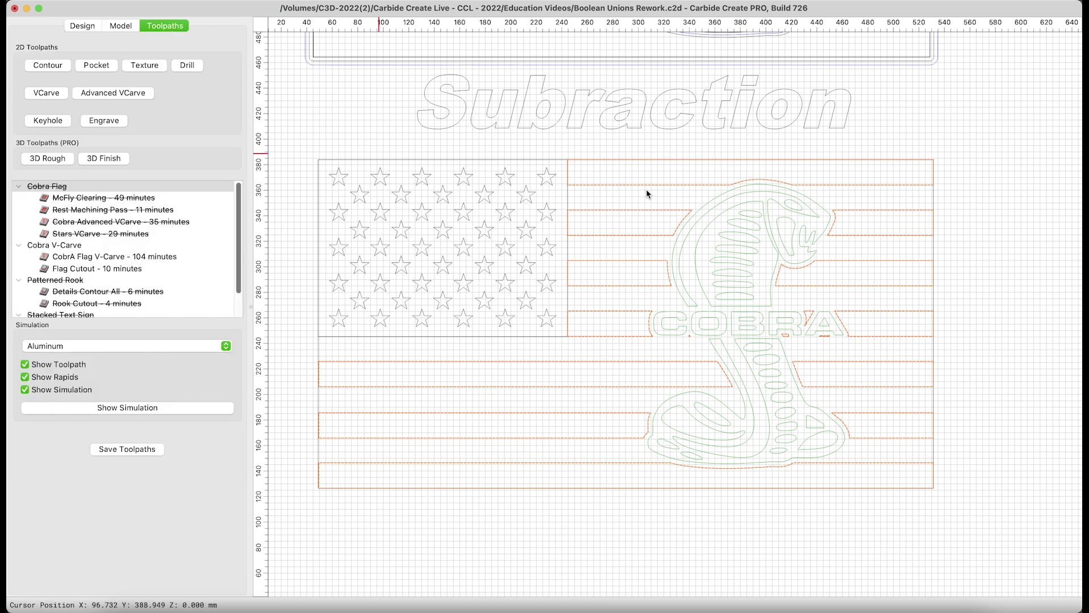
pyautogui.scroll(8, 659, 217)
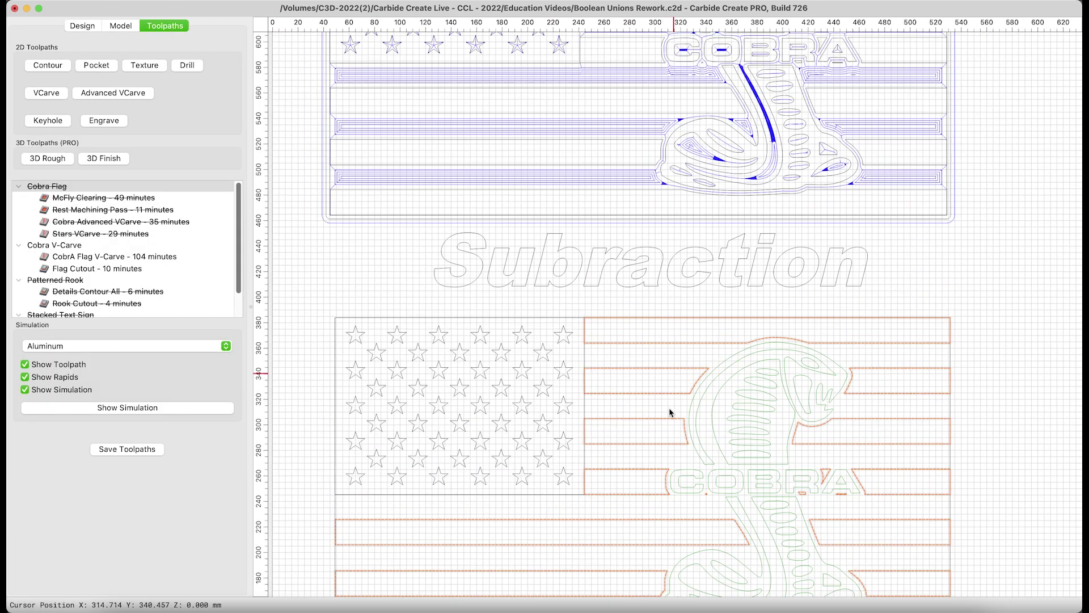
pyautogui.scroll(5, 670, 480)
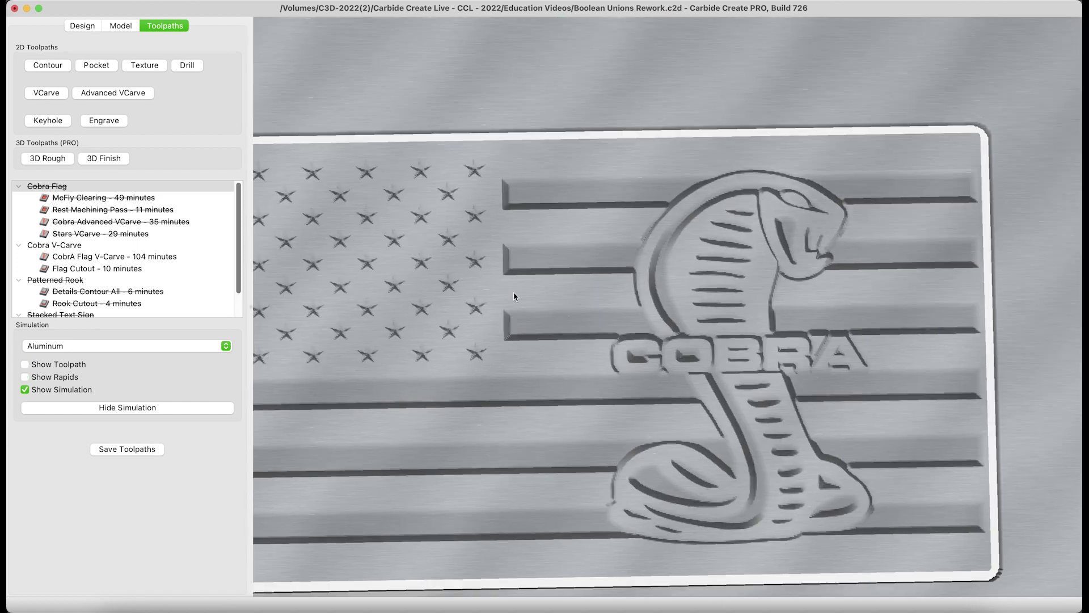
pyautogui.moveTo(513, 292); pyautogui.dragTo(597, 292)
pyautogui.moveTo(610, 365); pyautogui.dragTo(730, 223)
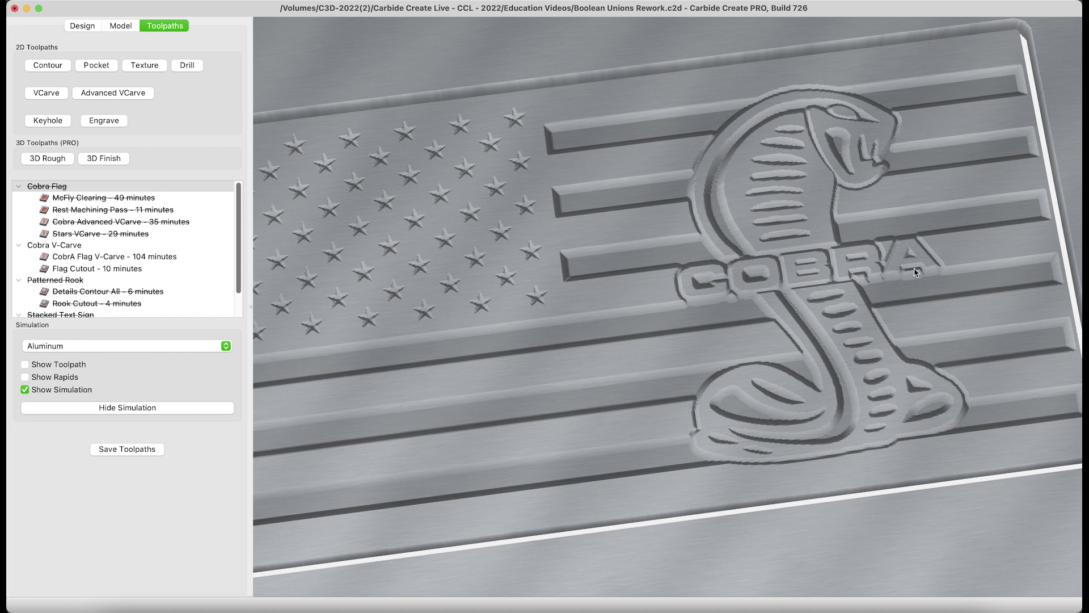
pyautogui.scroll(5, 864, 274)
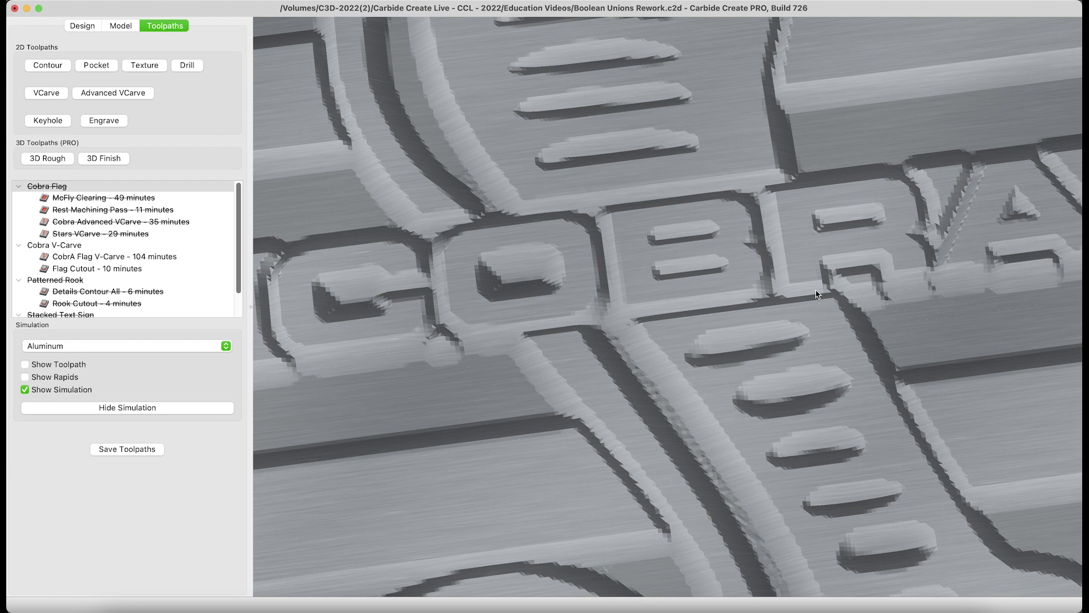
# Inspect the whole carved cobra flag in the aluminum simulation from a tilted angle.
pyautogui.scroll(-5, 816, 294)
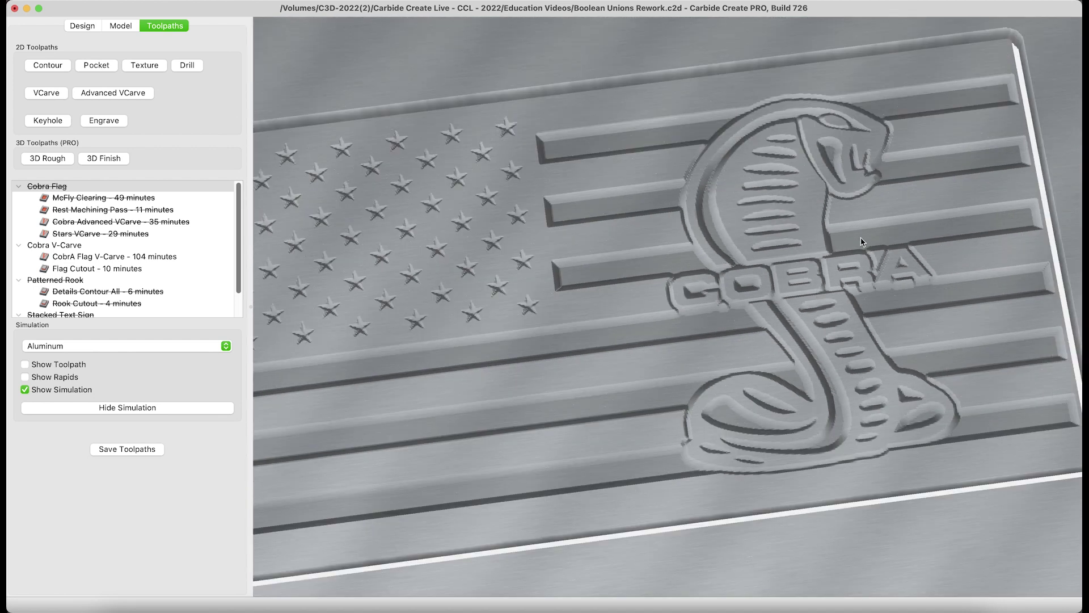
pyautogui.moveTo(861, 242); pyautogui.dragTo(795, 227)
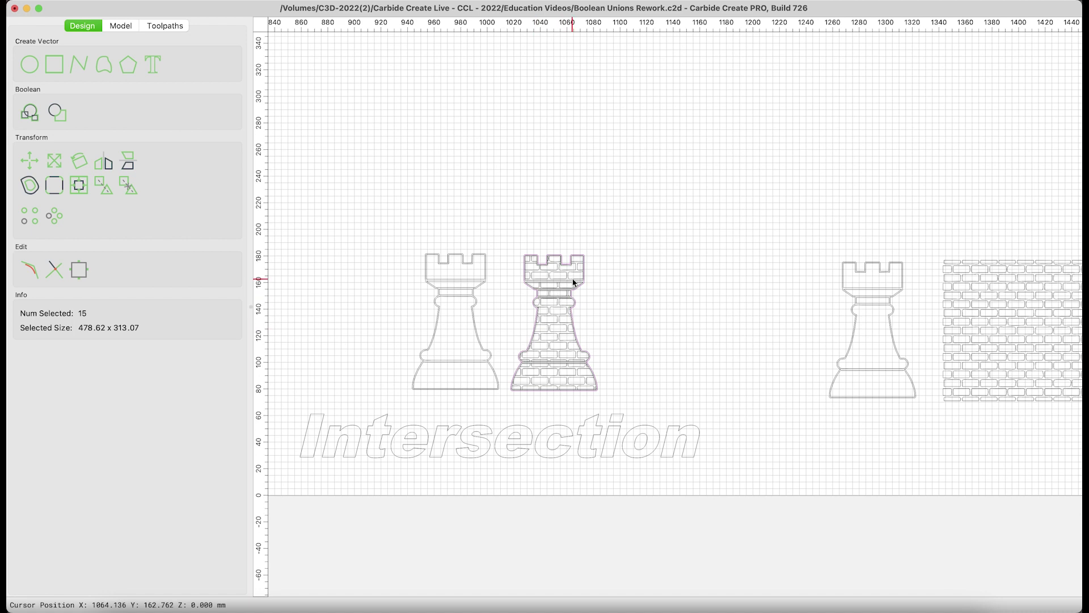
# Move the rook's outer outline to the Outline layer and lock that layer.
pyautogui.scroll(3, 628, 364)
pyautogui.click(627, 363)
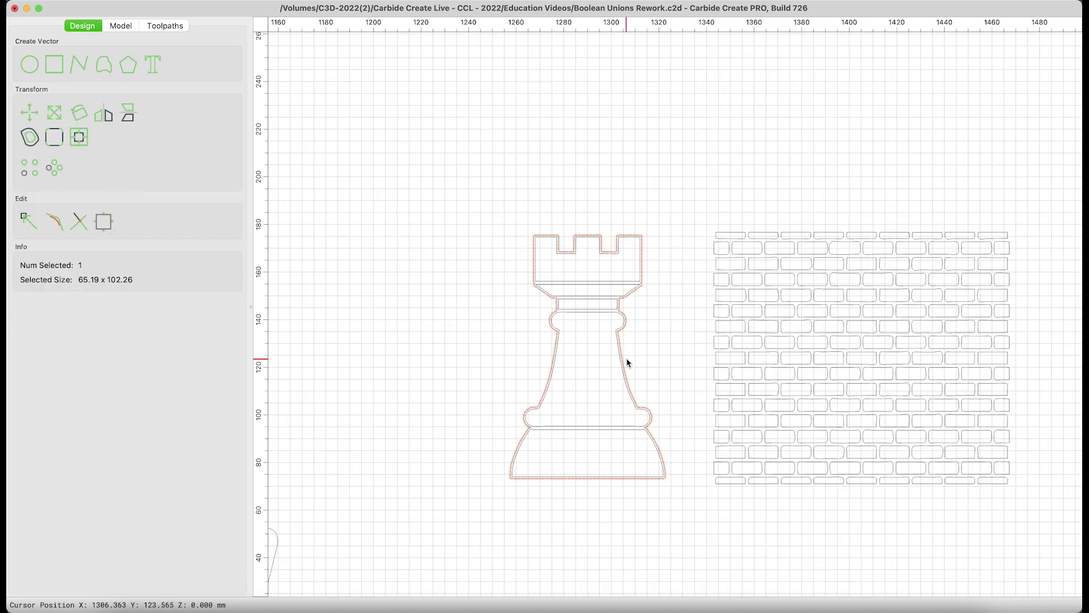
pyautogui.press('super+l')
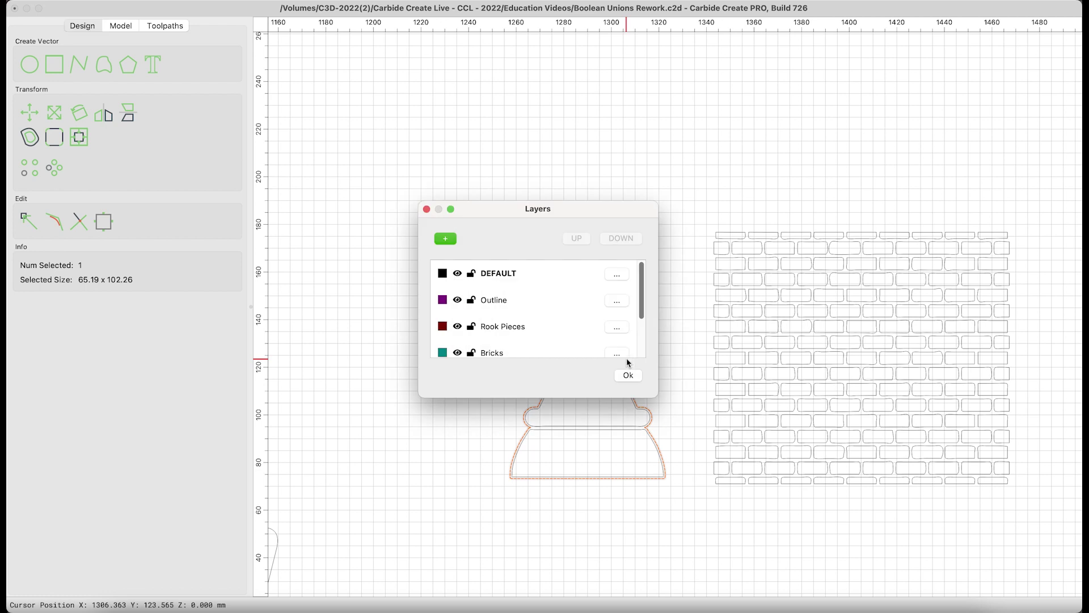
pyautogui.moveTo(485, 211); pyautogui.dragTo(336, 142)
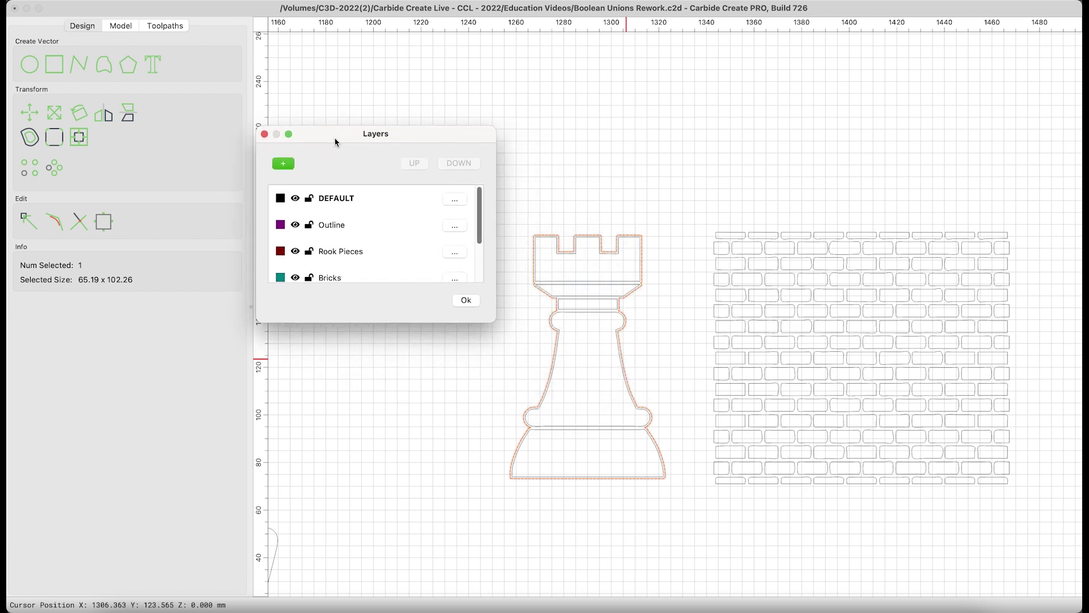
pyautogui.click(454, 226)
pyautogui.click(495, 253)
pyautogui.click(454, 226)
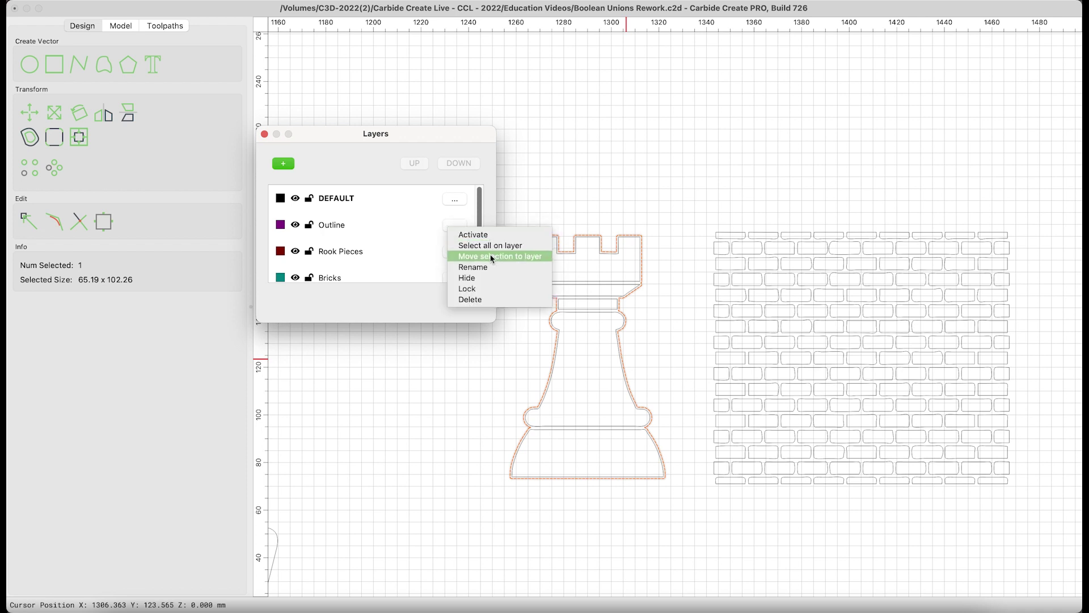
pyautogui.click(488, 286)
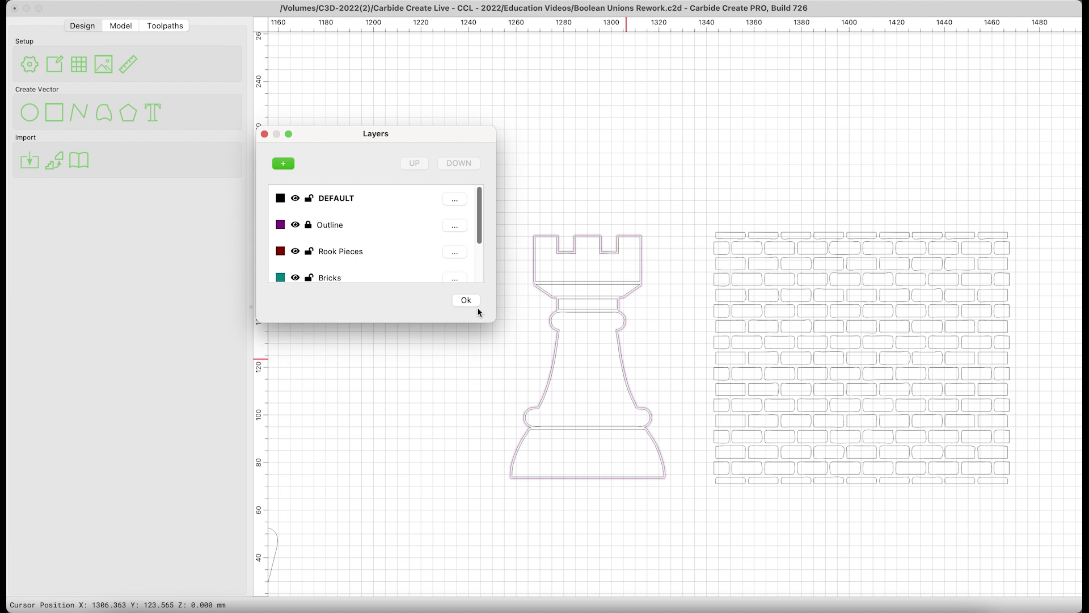
pyautogui.click(475, 304)
# Select the five rook shapes inside the outer outline and group them.
pyautogui.moveTo(444, 191); pyautogui.dragTo(686, 502)
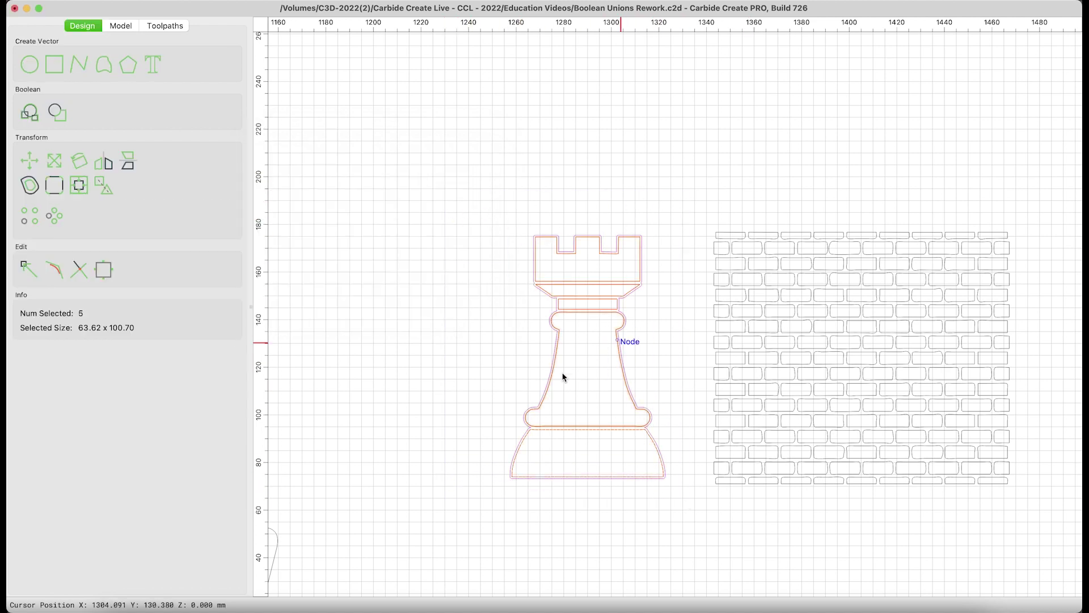
pyautogui.scroll(5, 554, 330)
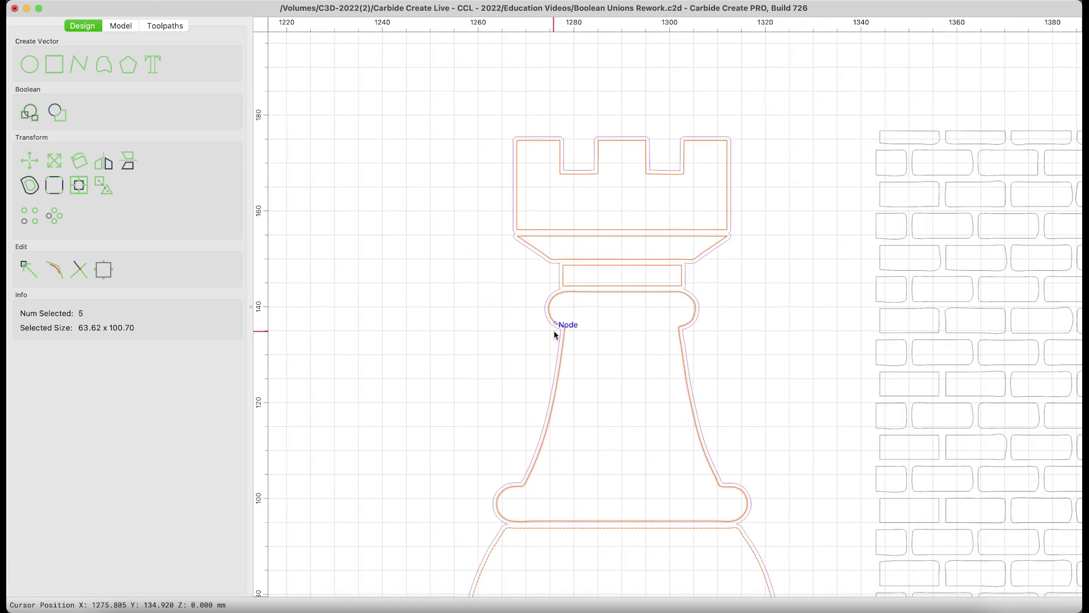
pyautogui.scroll(3, 553, 331)
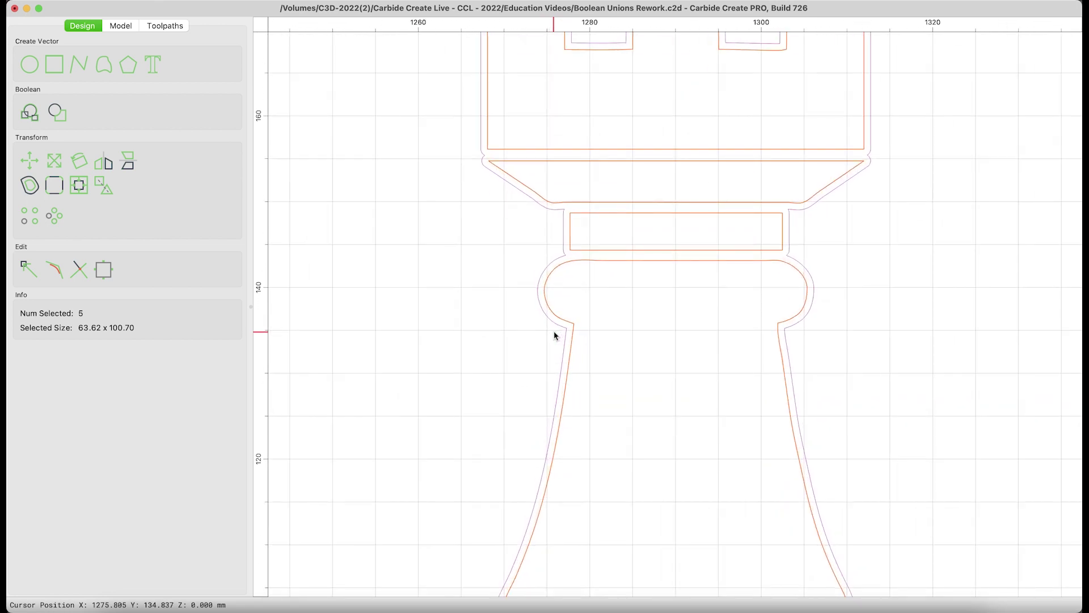
pyautogui.scroll(-5, 554, 332)
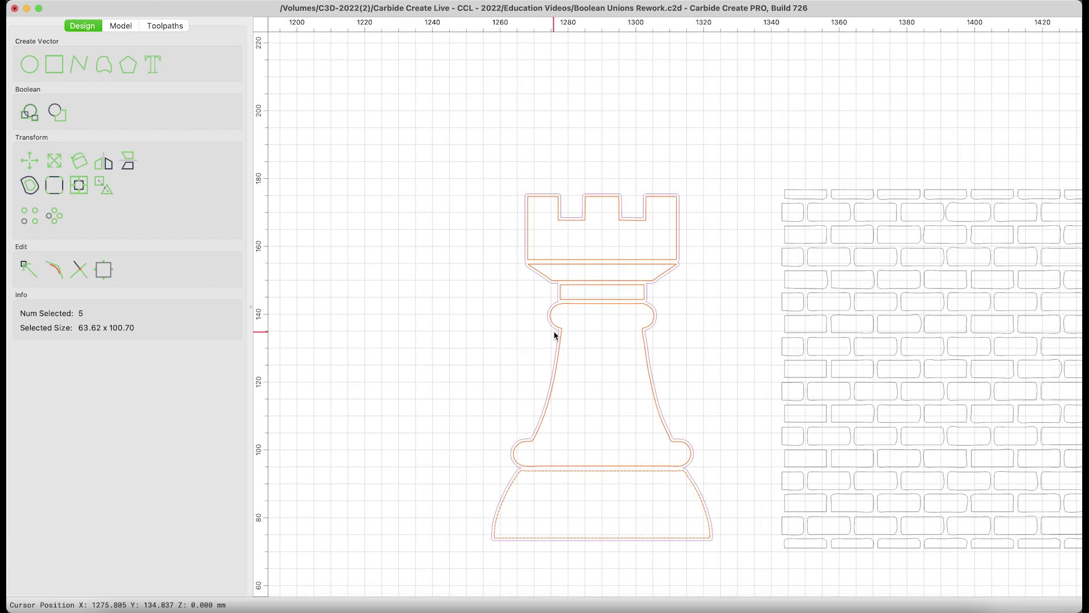
pyautogui.scroll(-1, 554, 334)
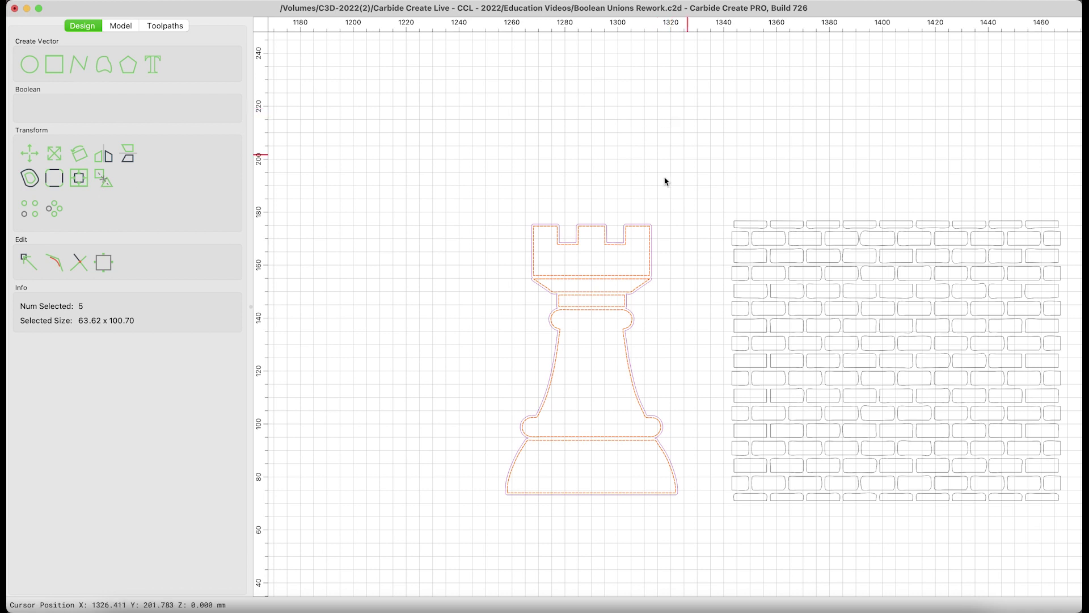
# Move the grouped brick pattern over the rook and select the bricks together with the rook shapes.
pyautogui.click(877, 276)
pyautogui.moveTo(857, 268); pyautogui.dragTo(605, 265)
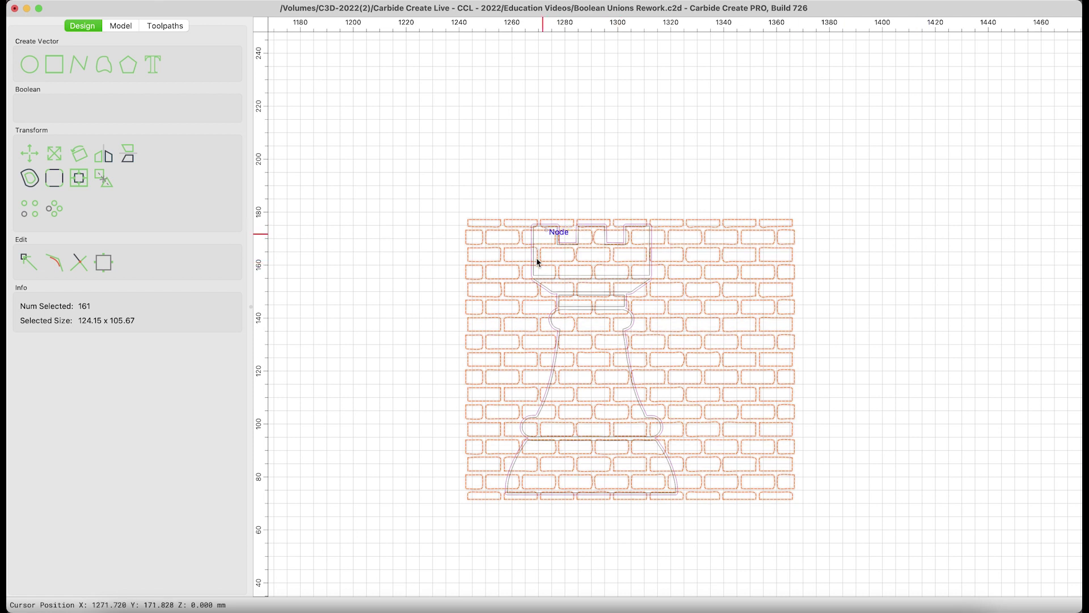
pyautogui.moveTo(420, 189); pyautogui.dragTo(811, 521)
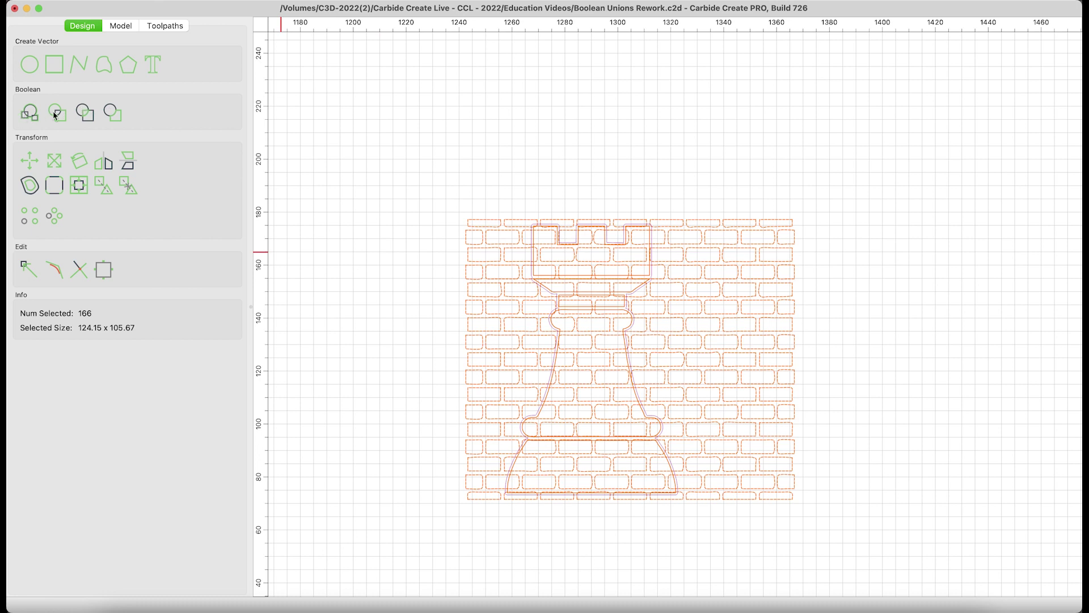
# Try a Boolean intersection of the bricks and rook without keeping the original vectors, inspect the clipped bricks, and undo it.
pyautogui.click(85, 112)
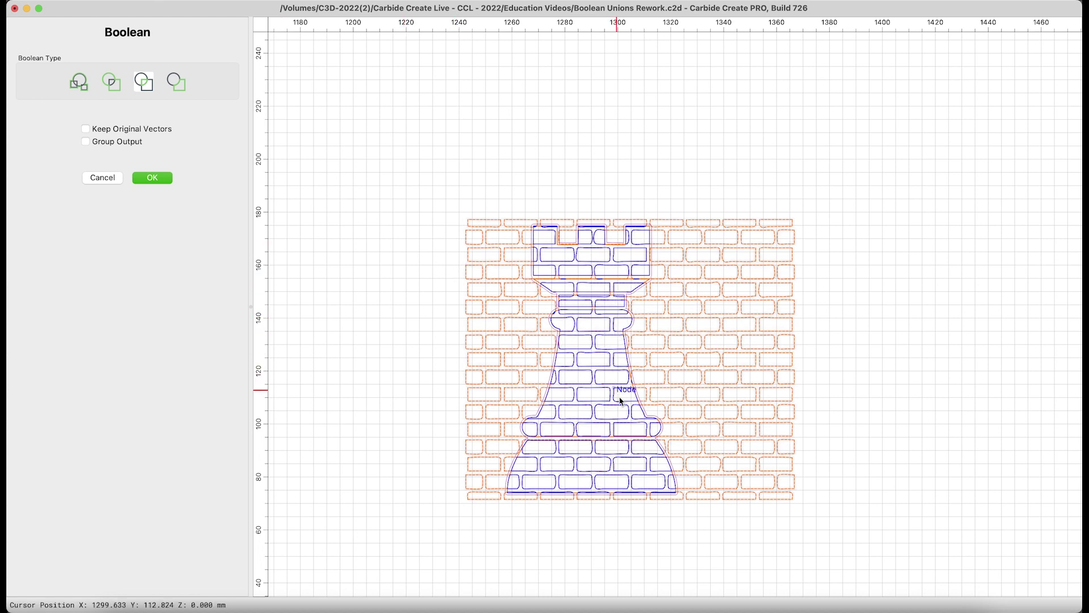
pyautogui.click(152, 178)
pyautogui.scroll(5, 610, 322)
pyautogui.scroll(3, 608, 321)
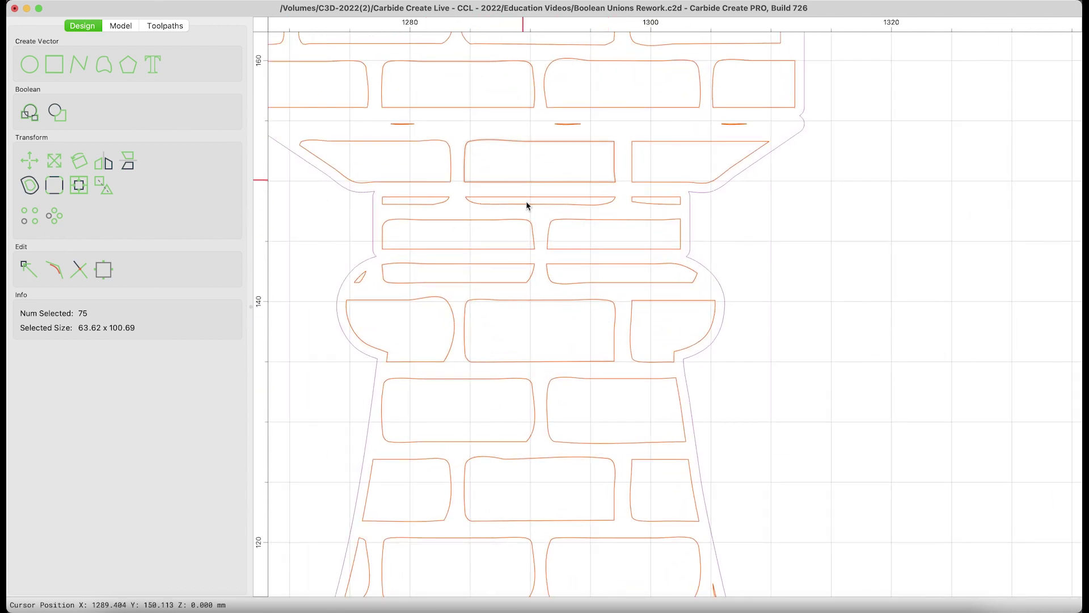
pyautogui.scroll(-5, 533, 303)
pyautogui.press('super+z')
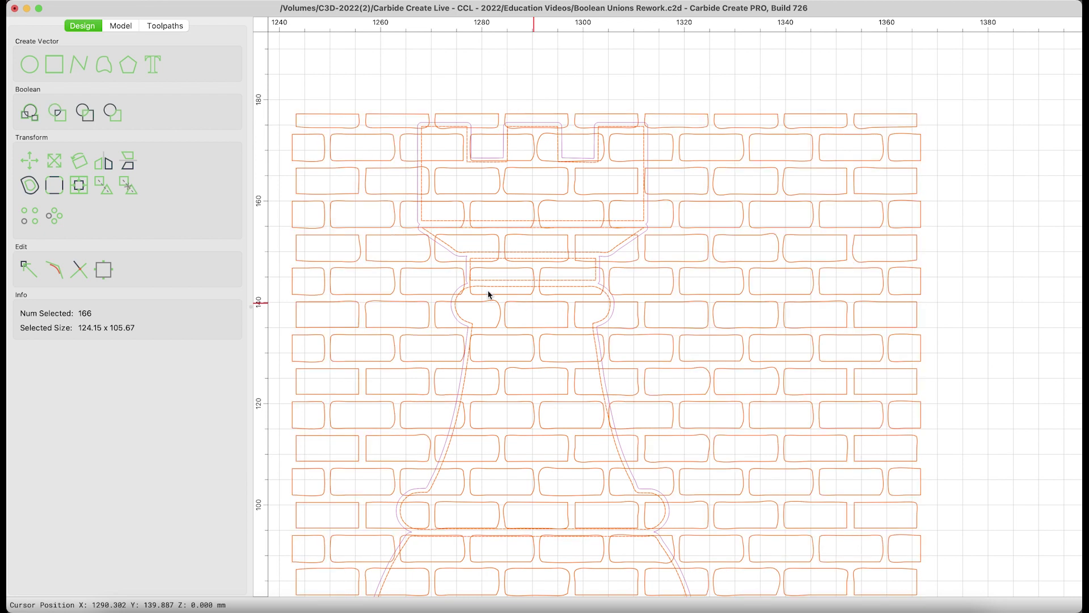
# Intersect the bricks with the rook using Keep Original Vectors and Group Output, and move the original brick pattern clear of the rook.
pyautogui.click(86, 113)
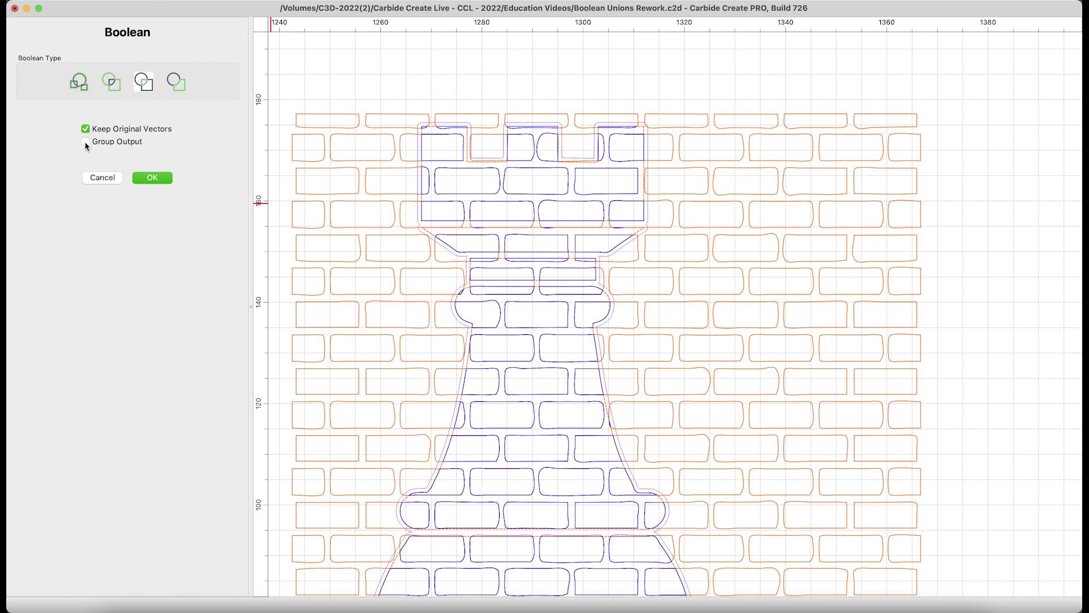
pyautogui.click(162, 184)
pyautogui.click(702, 158)
pyautogui.moveTo(703, 159); pyautogui.dragTo(965, 148)
pyautogui.moveTo(577, 162); pyautogui.dragTo(890, 165)
# Examine the clipped bricks within the rook and the retained rook shapes by selecting each group.
pyautogui.scroll(3, 500, 225)
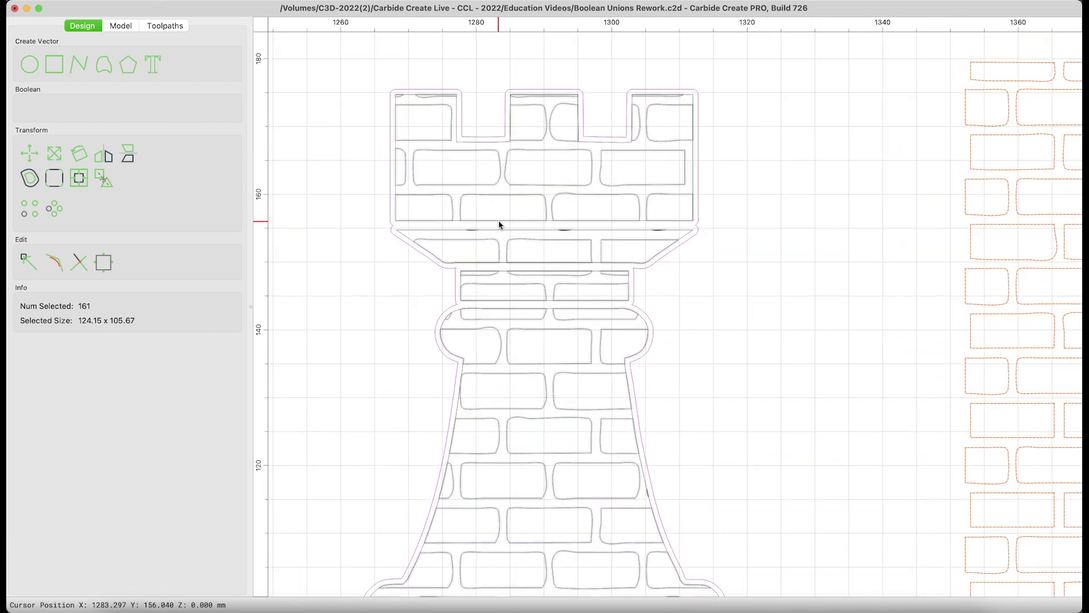
pyautogui.scroll(2, 499, 225)
pyautogui.click(493, 279)
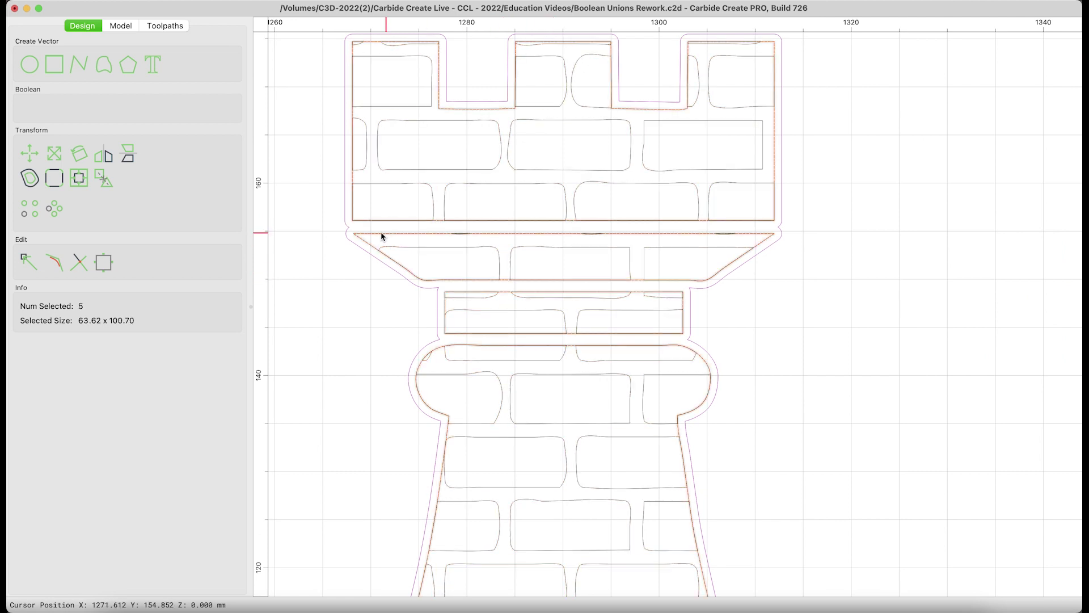
pyautogui.scroll(-1, 569, 246)
pyautogui.scroll(-5, 569, 245)
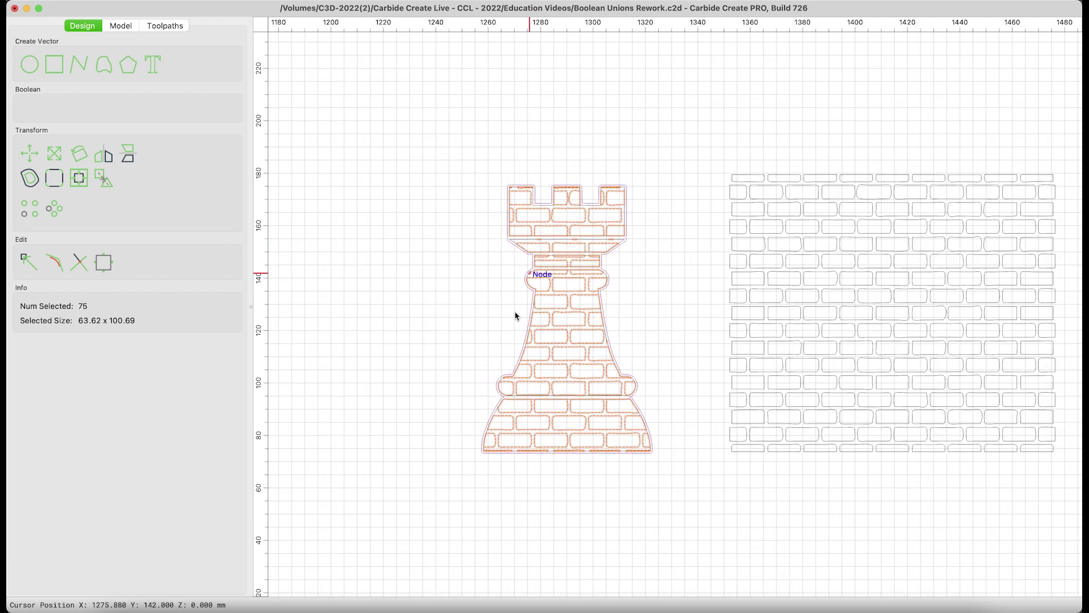
pyautogui.press('Escape')
# Review the settings of the Details Contour All toolpath in the Patterned Rook group.
pyautogui.click(165, 26)
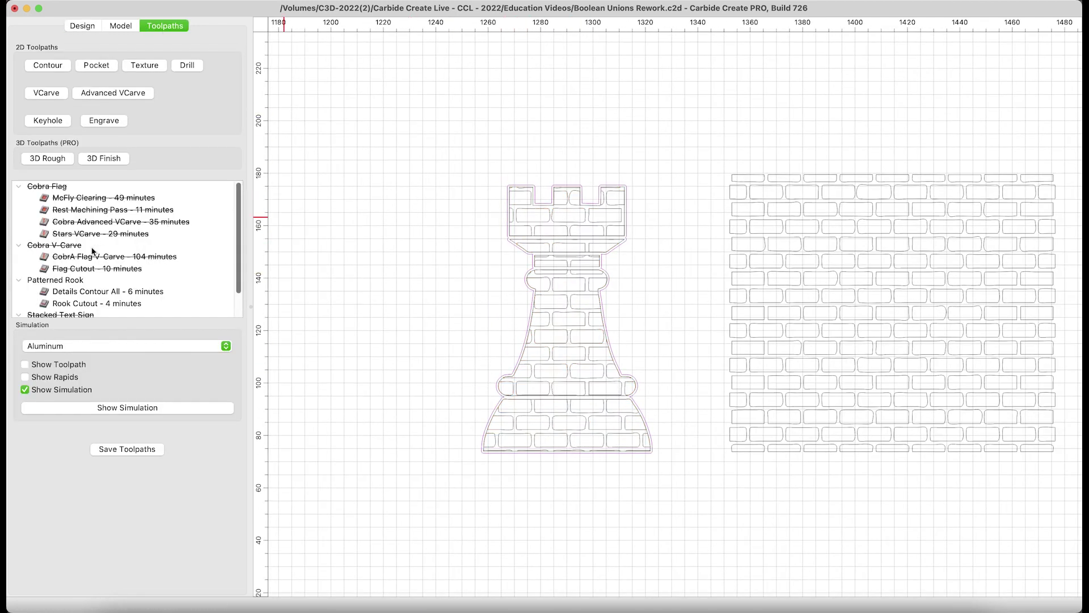
pyautogui.click(73, 292)
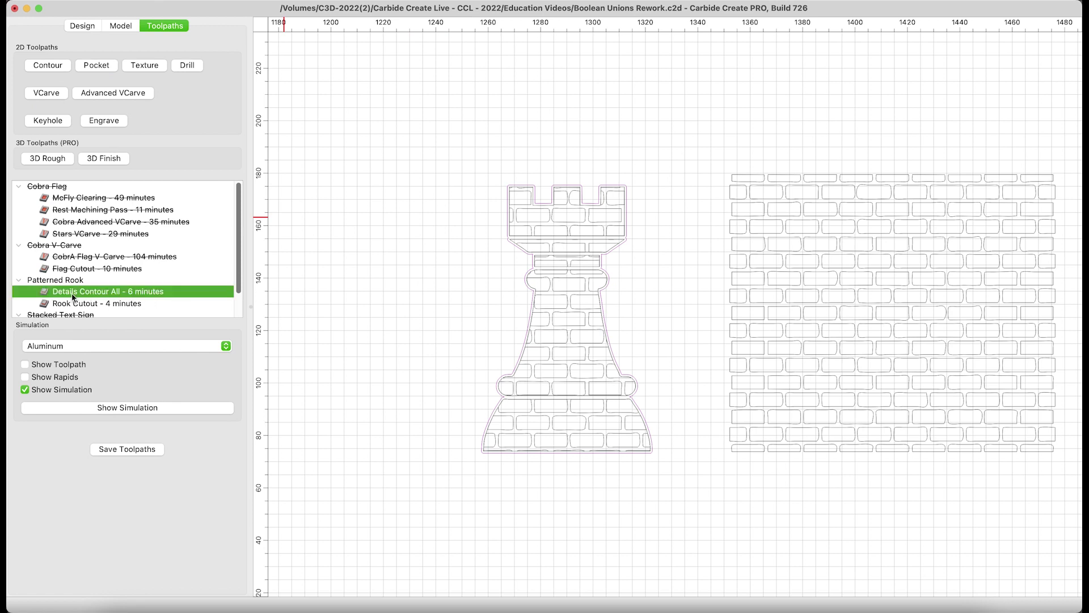
pyautogui.doubleClick(73, 293)
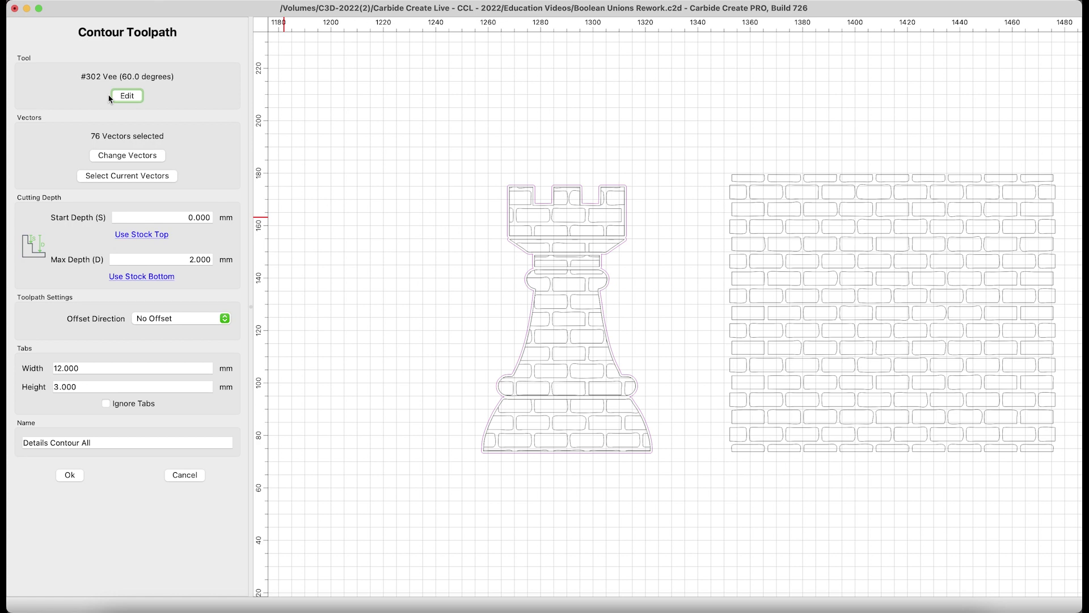
pyautogui.click(70, 475)
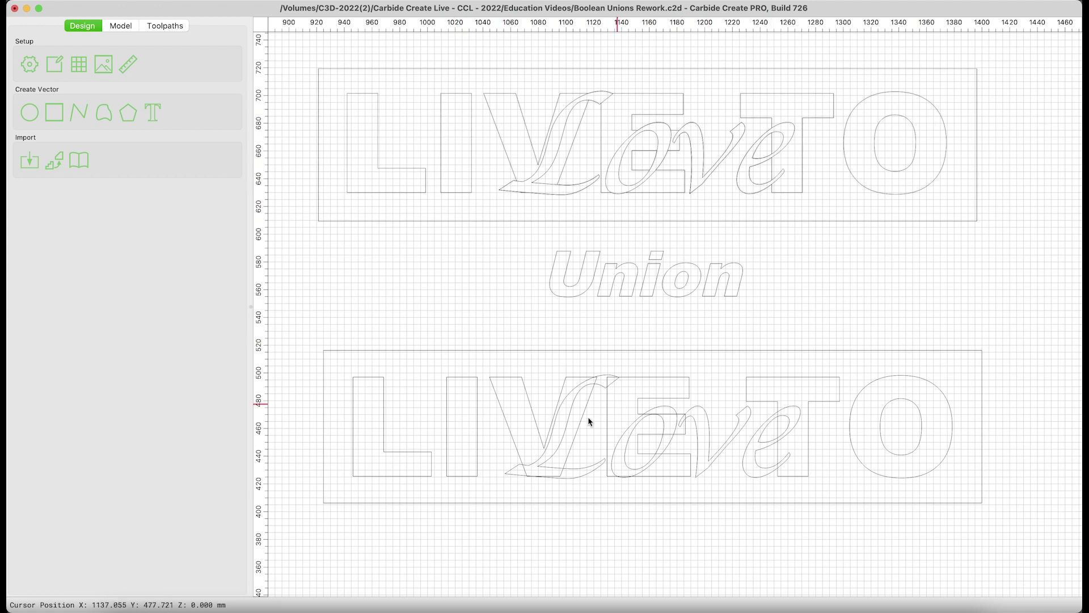
# Examine the parts of the lower sign and select its Love and LIVE TO texts together.
pyautogui.click(564, 436)
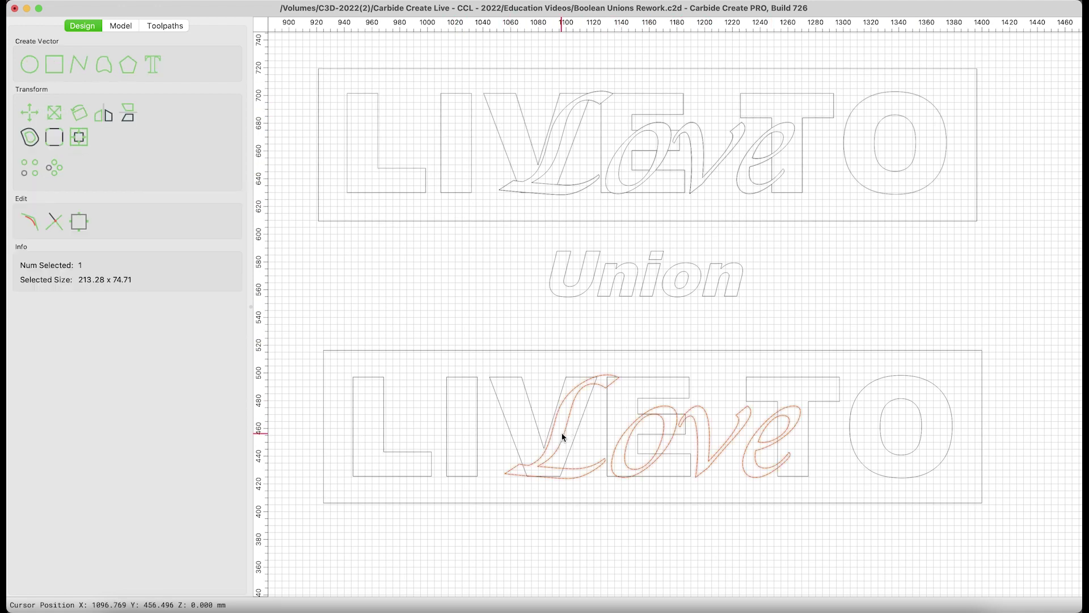
pyautogui.click(477, 413)
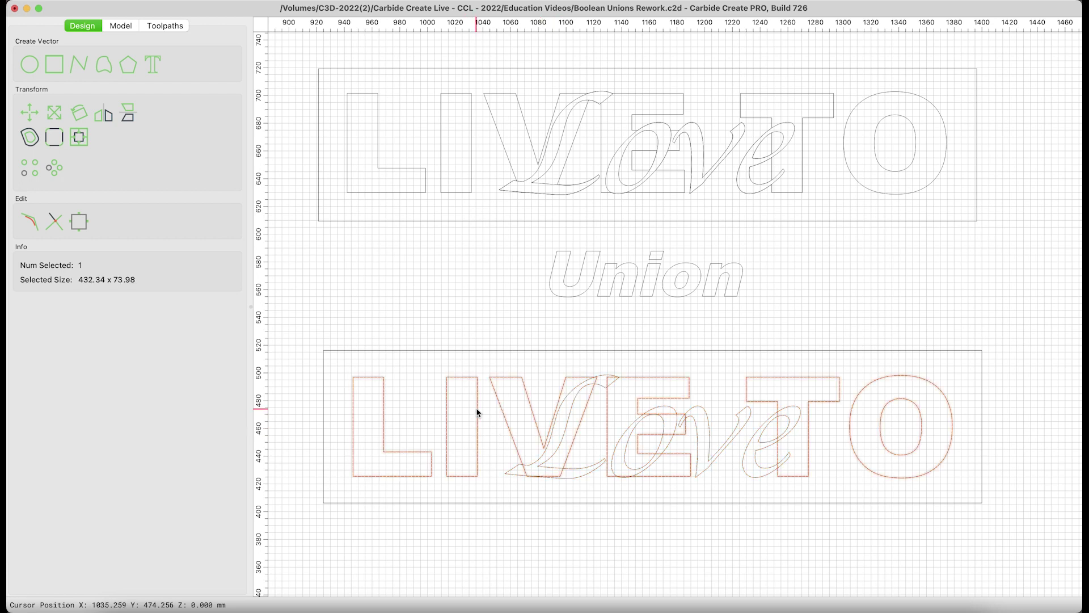
pyautogui.click(633, 350)
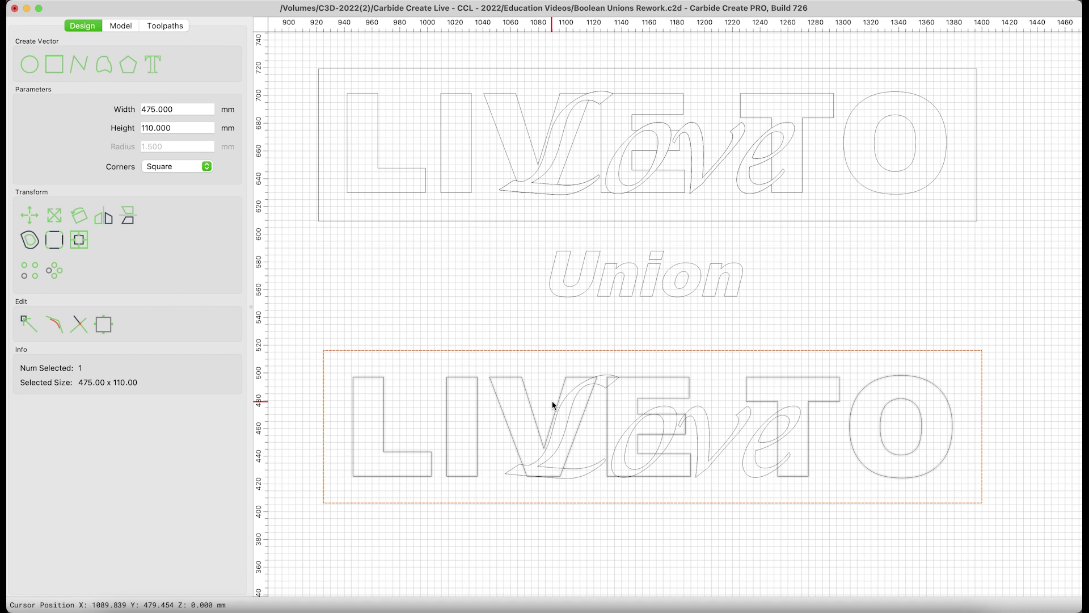
pyautogui.keyDown('shift'); pyautogui.click(529, 402); pyautogui.keyUp('shift')
pyautogui.keyDown('shift'); pyautogui.click(529, 402); pyautogui.keyUp('shift')
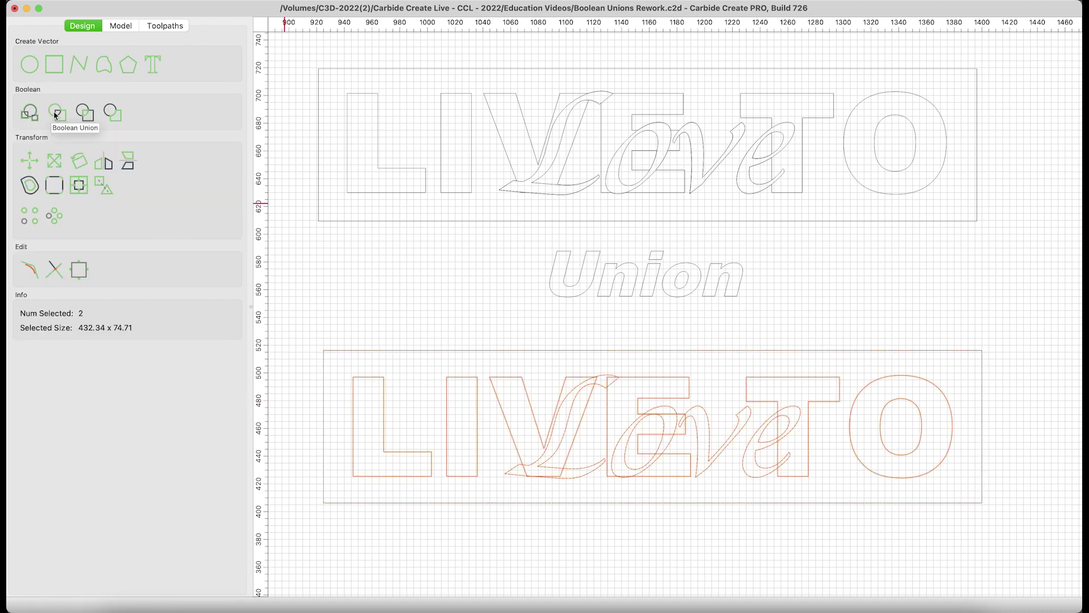
# Try a Boolean union of the Love and LIVE TO texts without keeping the original vectors, and undo it.
pyautogui.click(55, 114)
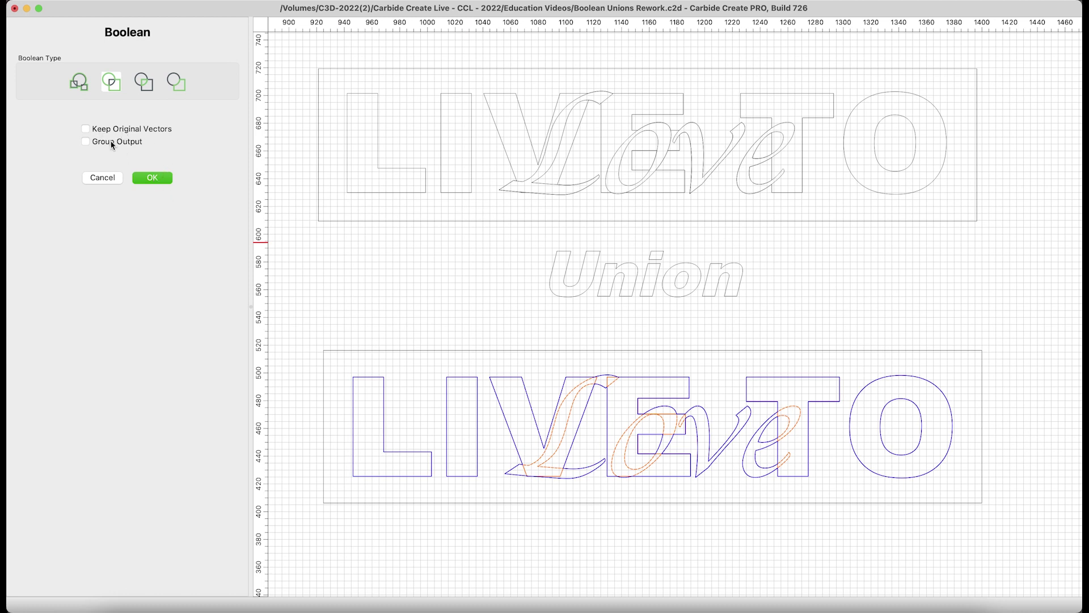
pyautogui.click(152, 178)
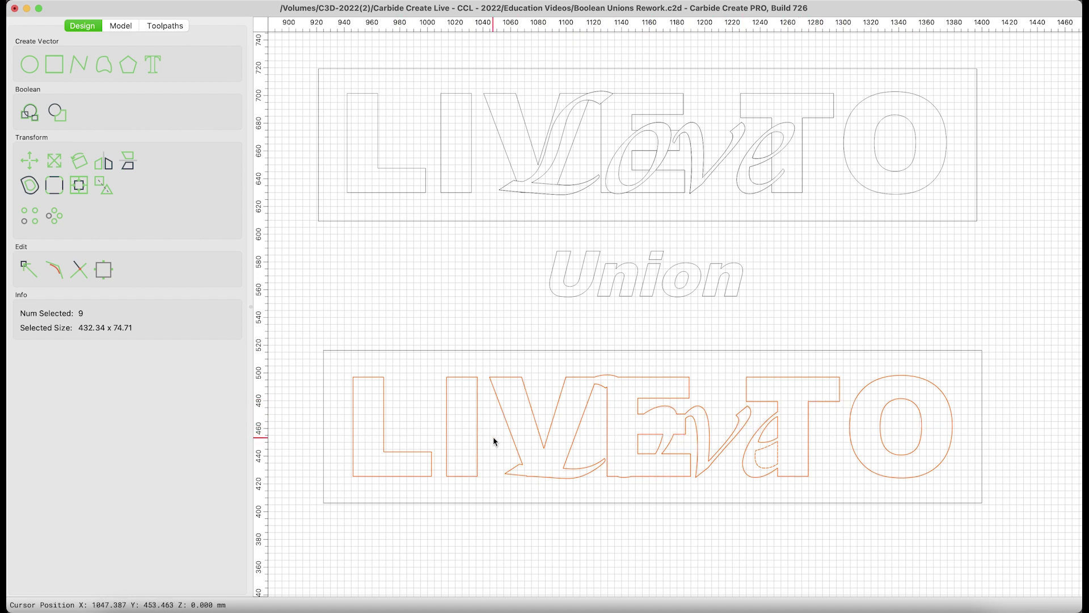
pyautogui.press('super+z')
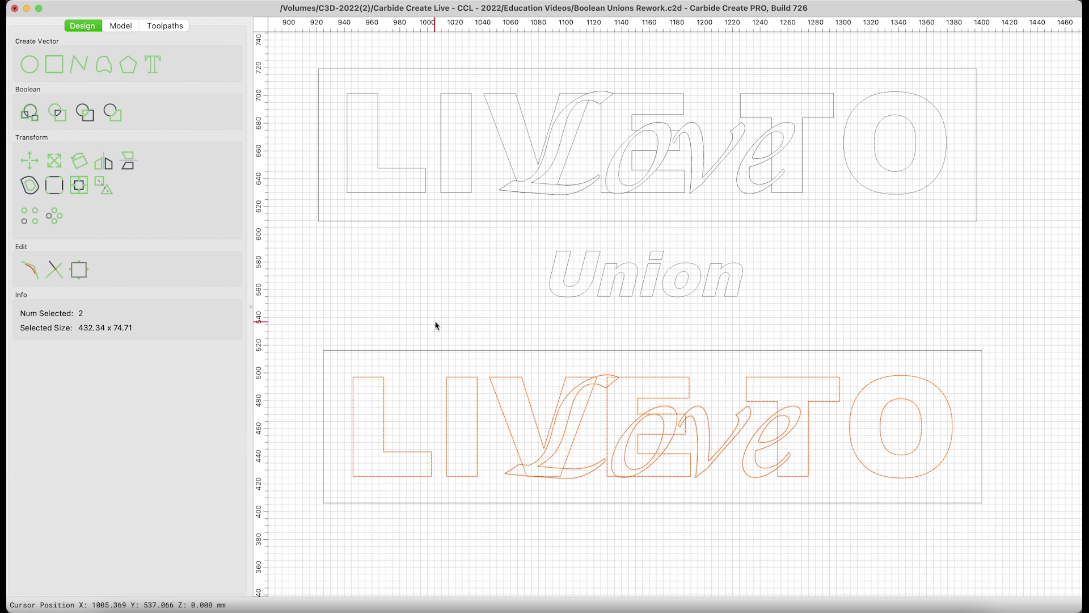
# Unite the Love and LIVE TO texts using Keep Original Vectors and Group Output, and move the original Love text below the sign.
pyautogui.click(56, 113)
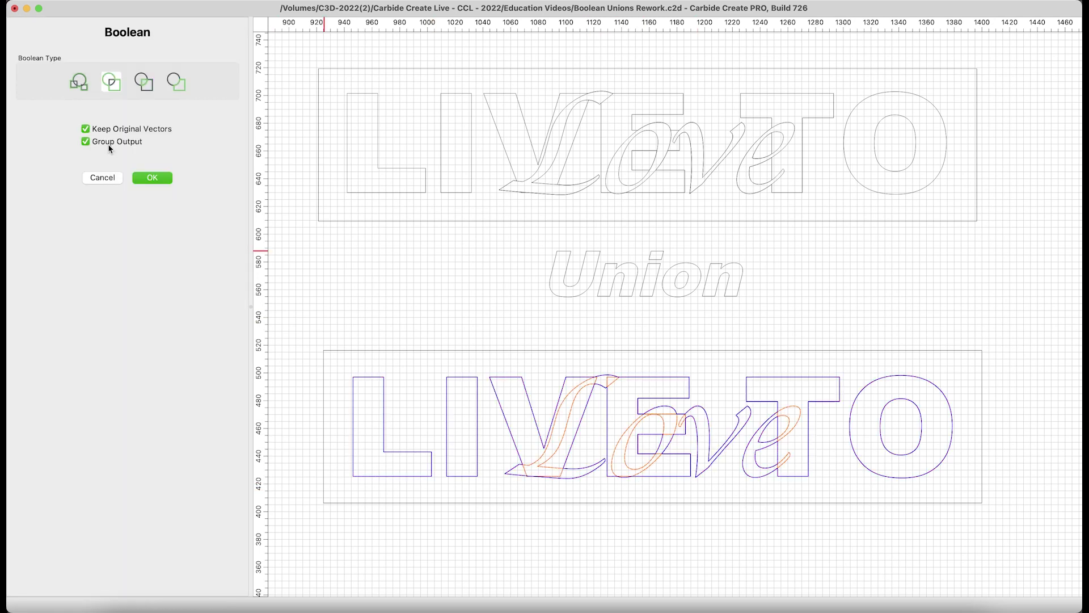
pyautogui.click(165, 182)
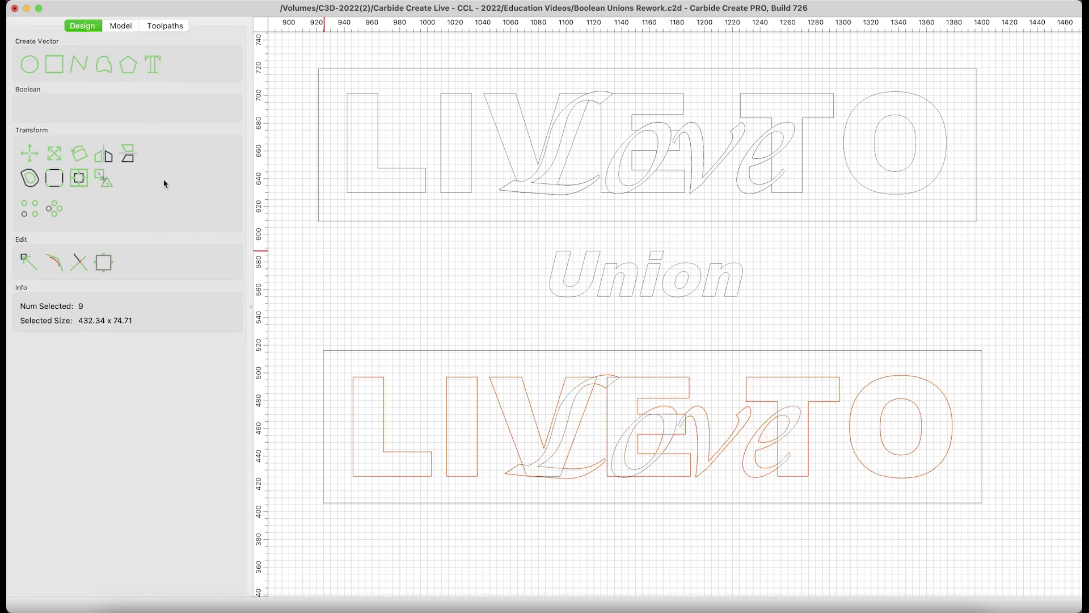
pyautogui.click(466, 292)
pyautogui.moveTo(566, 422); pyautogui.dragTo(539, 528)
pyautogui.hotkey('ctrl', 'v')
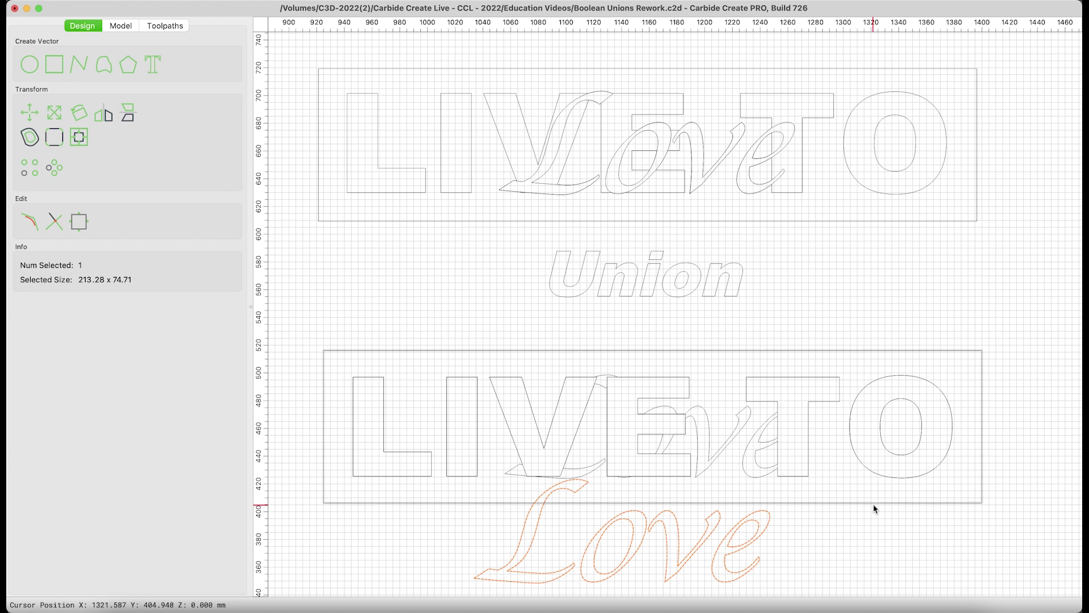
# Move the united text group down clear of the original LIVE TO text and delete that original.
pyautogui.press('Down')
pyautogui.press('Down')
pyautogui.press('Down')
pyautogui.press('Down')
pyautogui.press('Down')
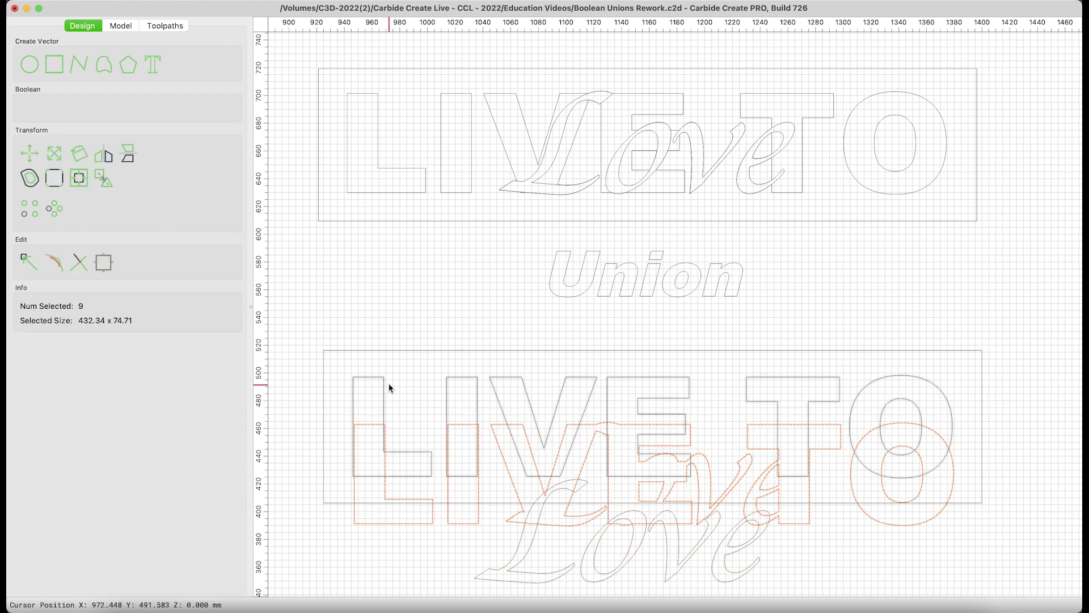
pyautogui.click(383, 390)
pyautogui.press('Delete')
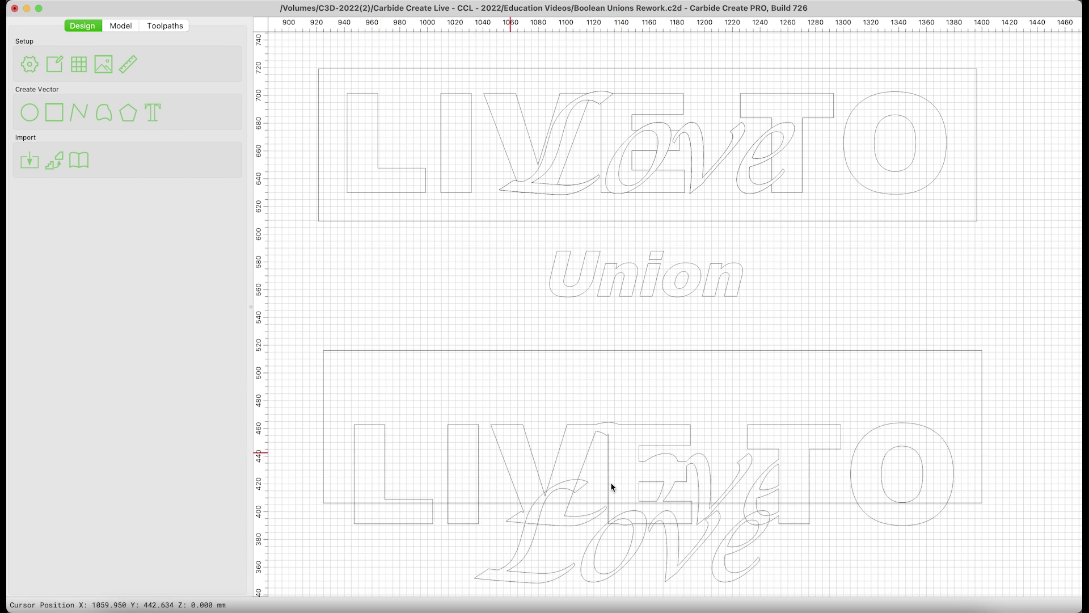
# Place the original Love text back over its matching outline in the united LIVE TO vectors.
pyautogui.click(534, 554)
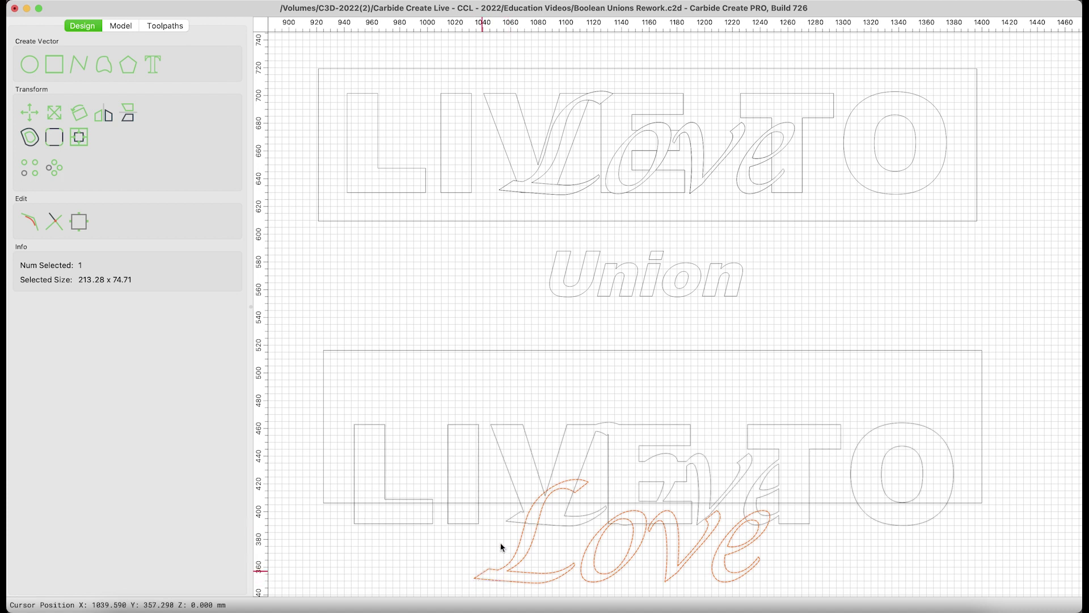
pyautogui.hotkey('ctrl', 'u')
pyautogui.scroll(5, 513, 516)
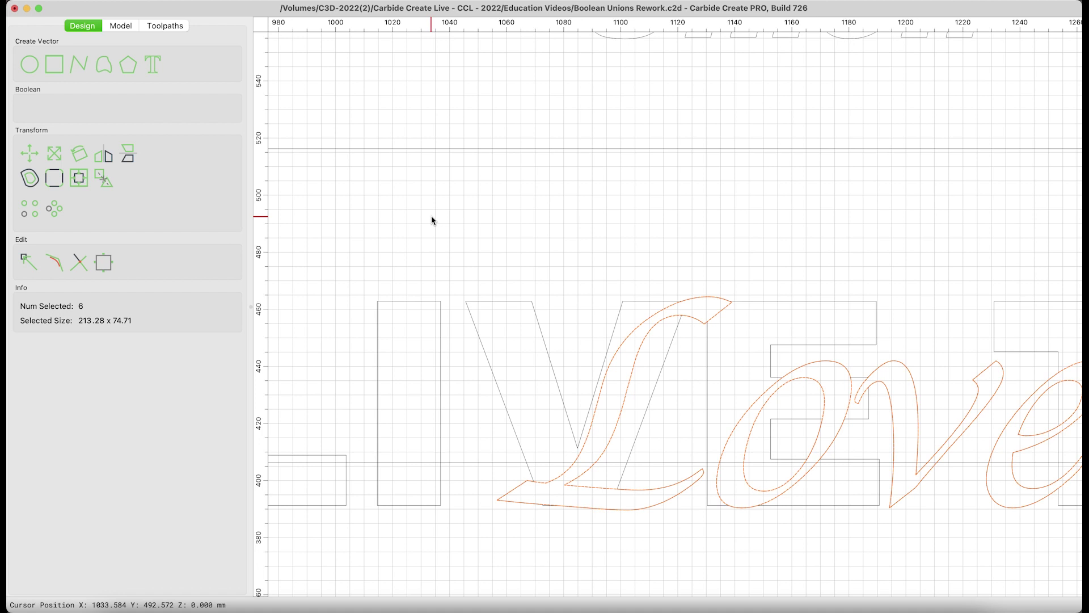
pyautogui.scroll(-5, 652, 374)
pyautogui.scroll(-2, 652, 374)
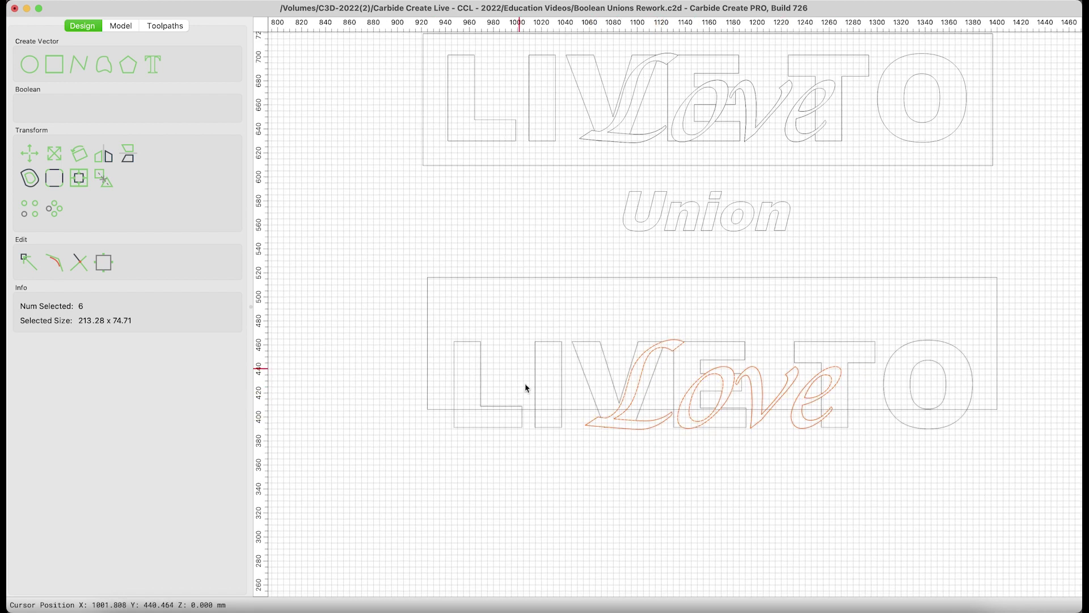
# Center the united LIVE TO and Love vectors both ways inside the lower sign's rectangular border.
pyautogui.moveTo(400, 261); pyautogui.dragTo(1009, 437)
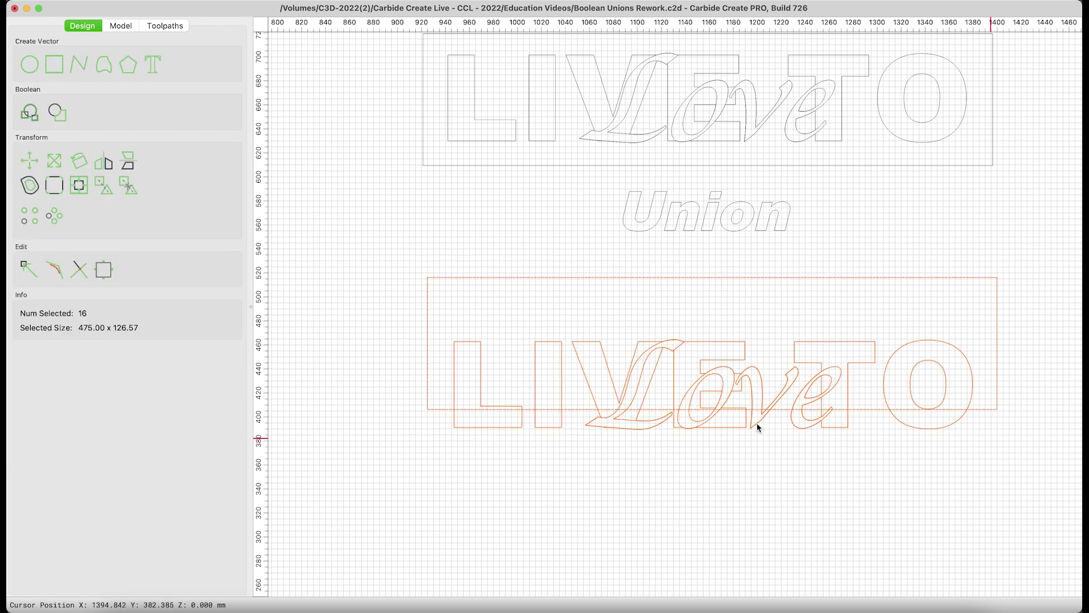
pyautogui.click(83, 185)
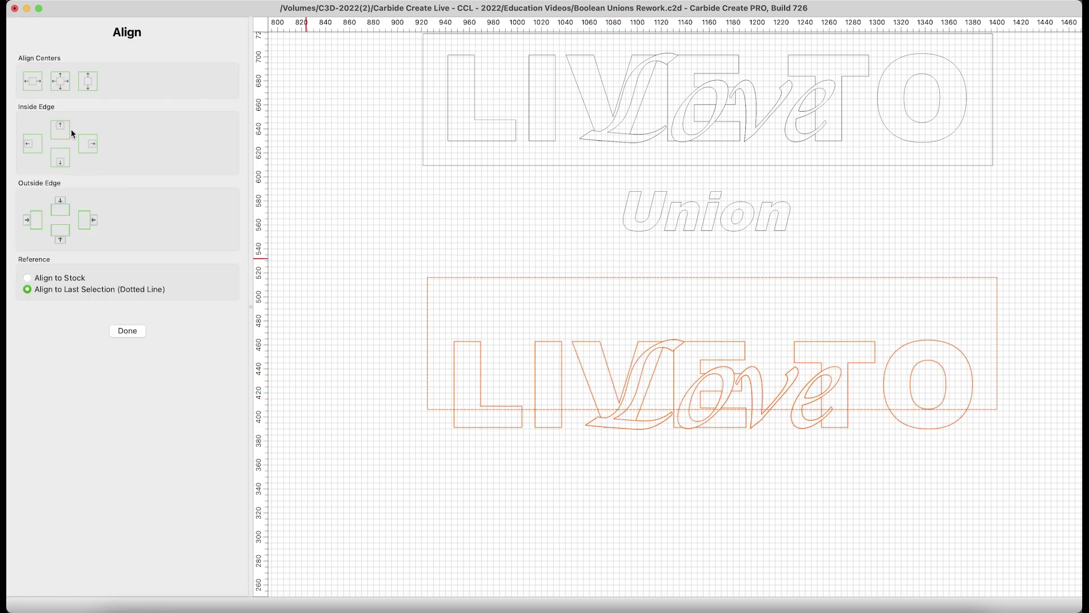
pyautogui.click(63, 83)
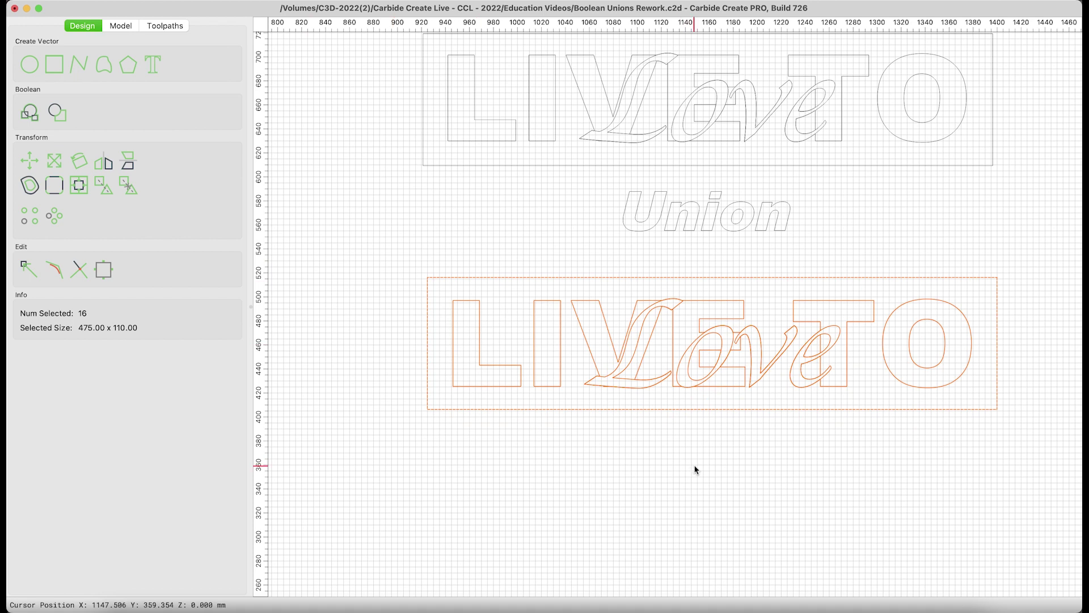
pyautogui.click(686, 415)
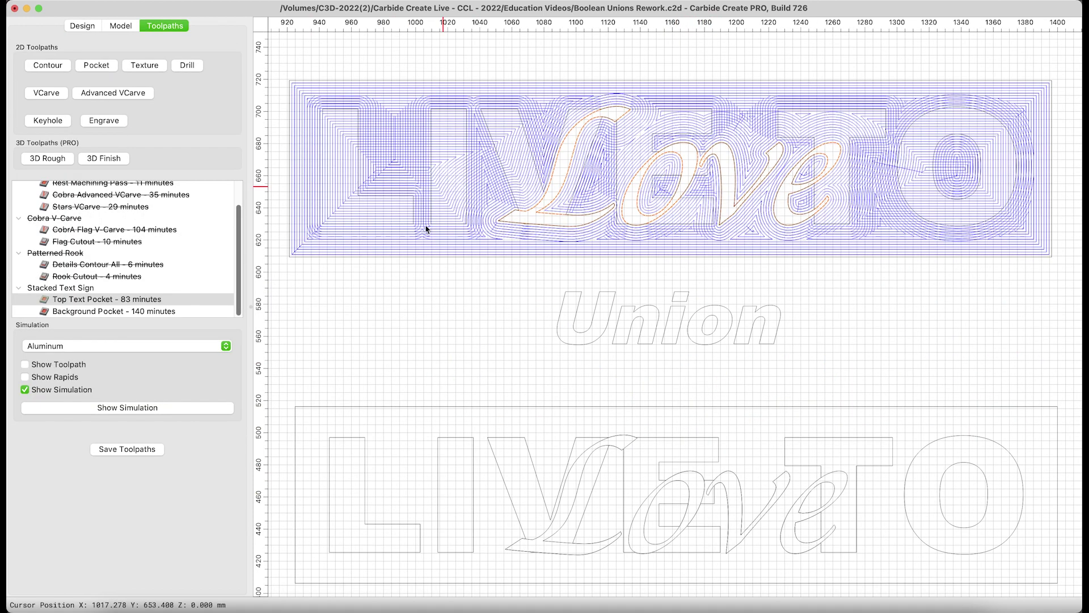
# Review the settings and selected vectors of the Top Text Pocket toolpath in the Stacked Text Sign group.
pyautogui.click(93, 300)
pyautogui.doubleClick(93, 299)
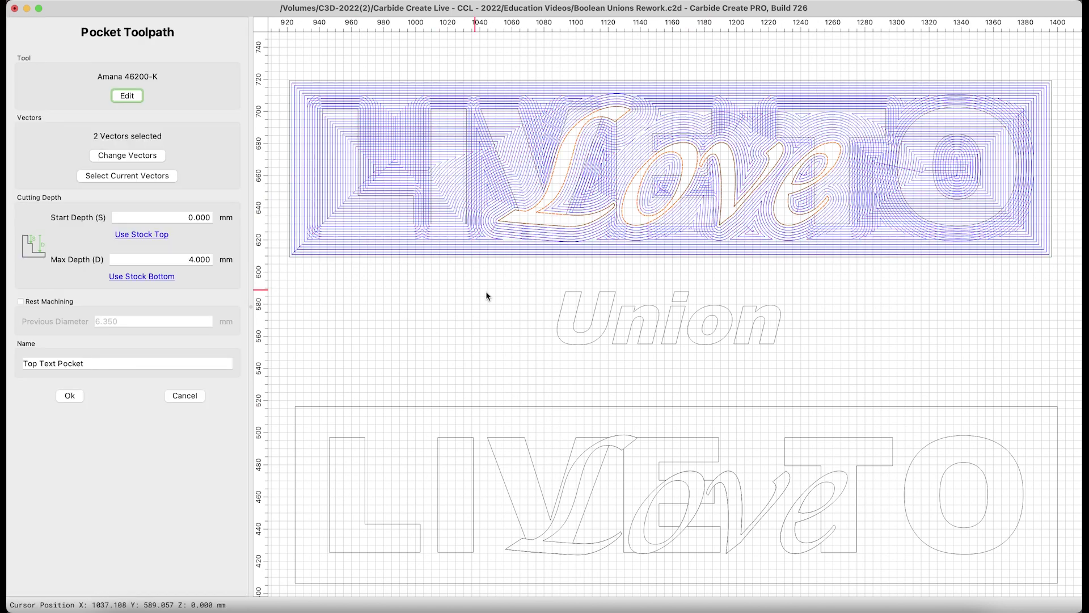
pyautogui.click(470, 87)
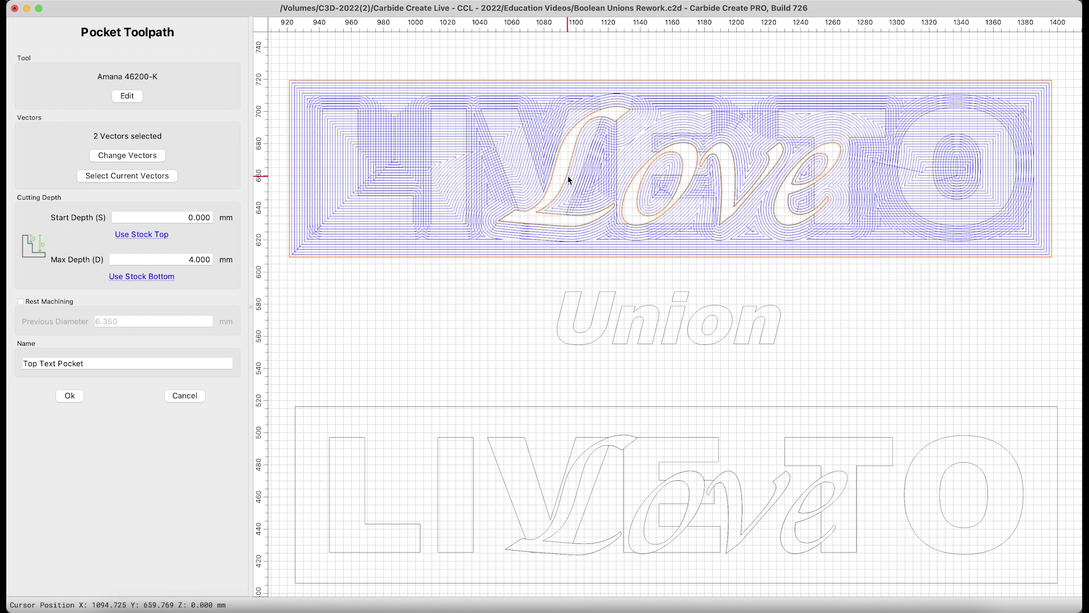
pyautogui.press('Return')
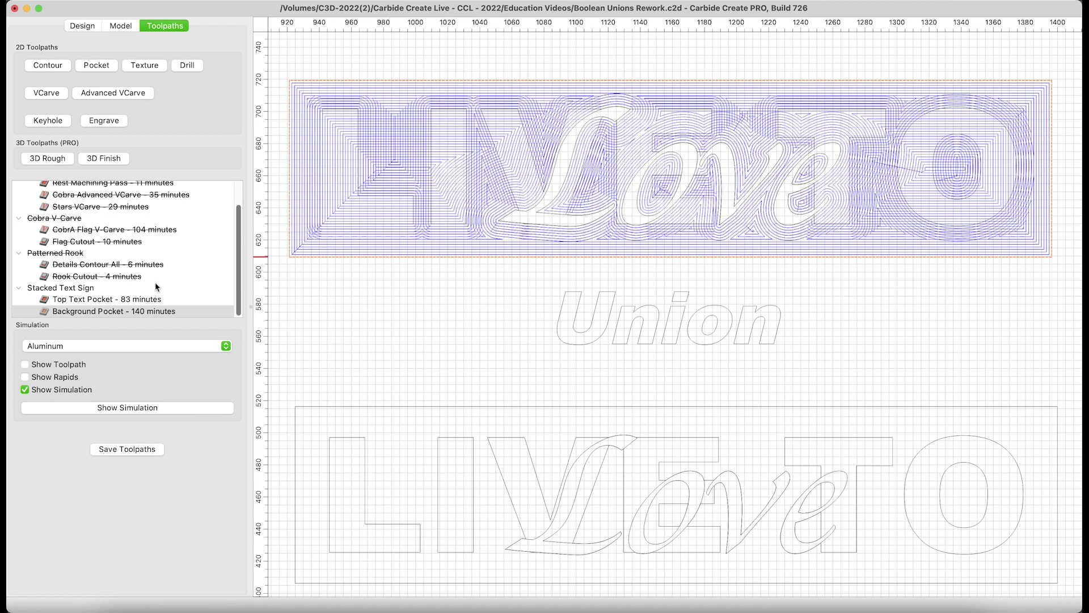
# Simulate the Stacked Text Sign toolpaths and examine the Love and LIVE TO letter levels from several angles.
pyautogui.click(112, 412)
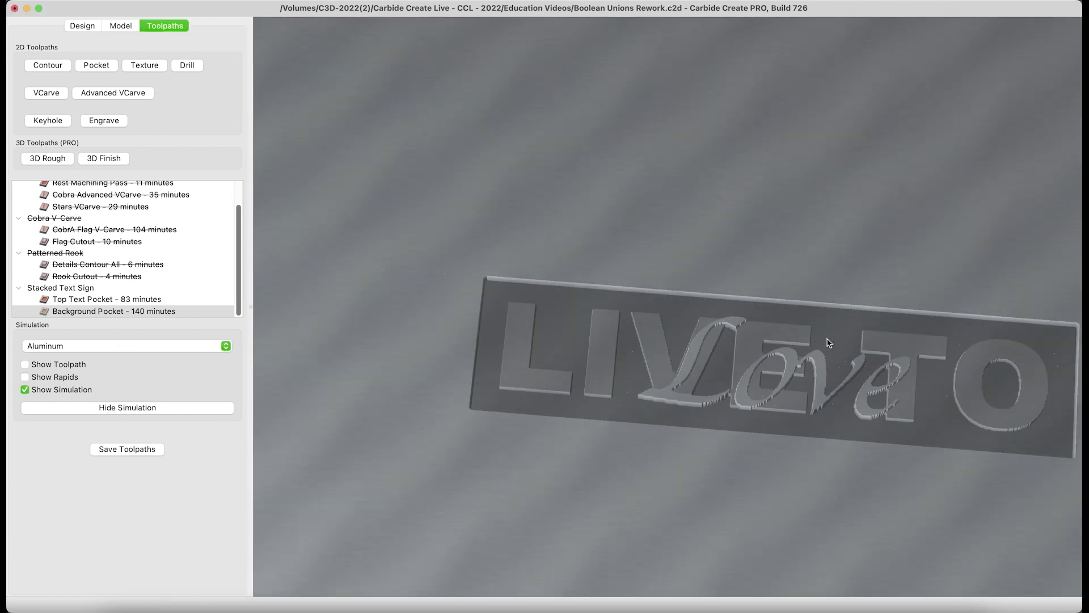
pyautogui.moveTo(828, 342); pyautogui.dragTo(723, 160)
pyautogui.scroll(5, 722, 159)
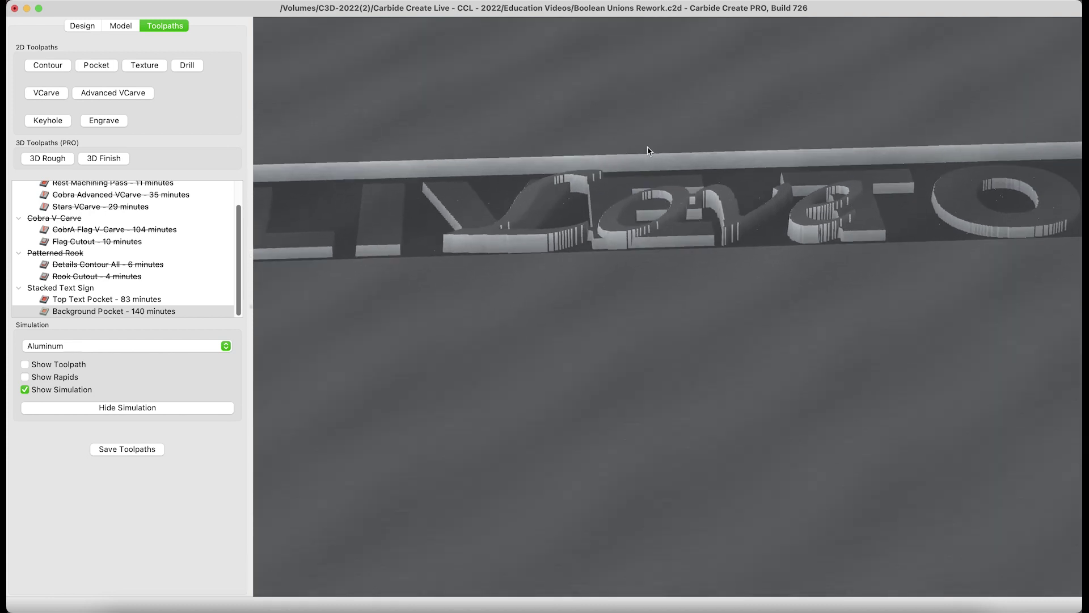
pyautogui.moveTo(648, 203); pyautogui.dragTo(823, 245)
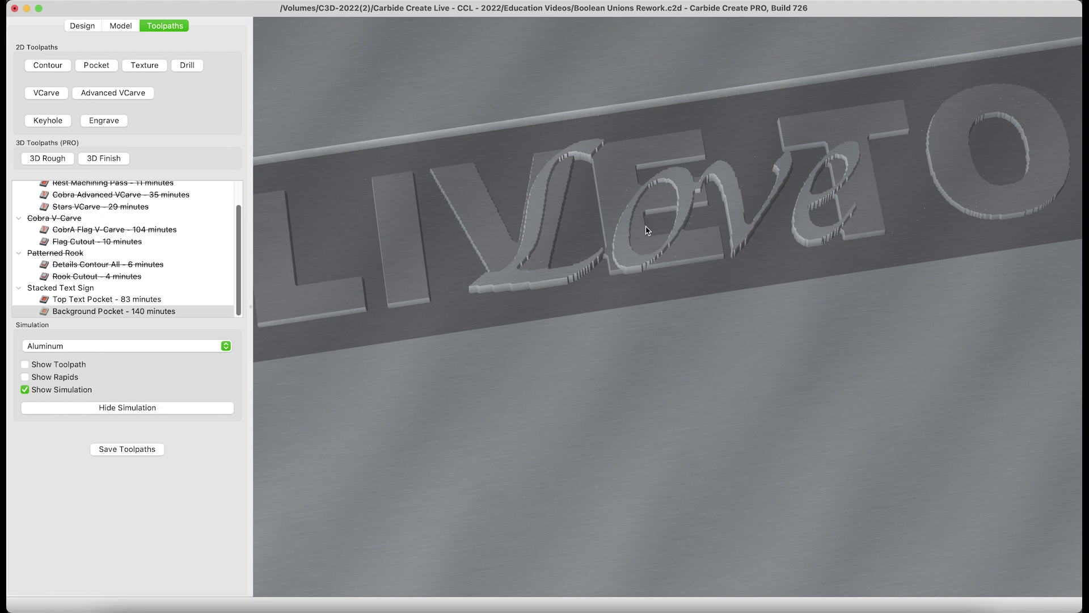
pyautogui.scroll(-5, 667, 209)
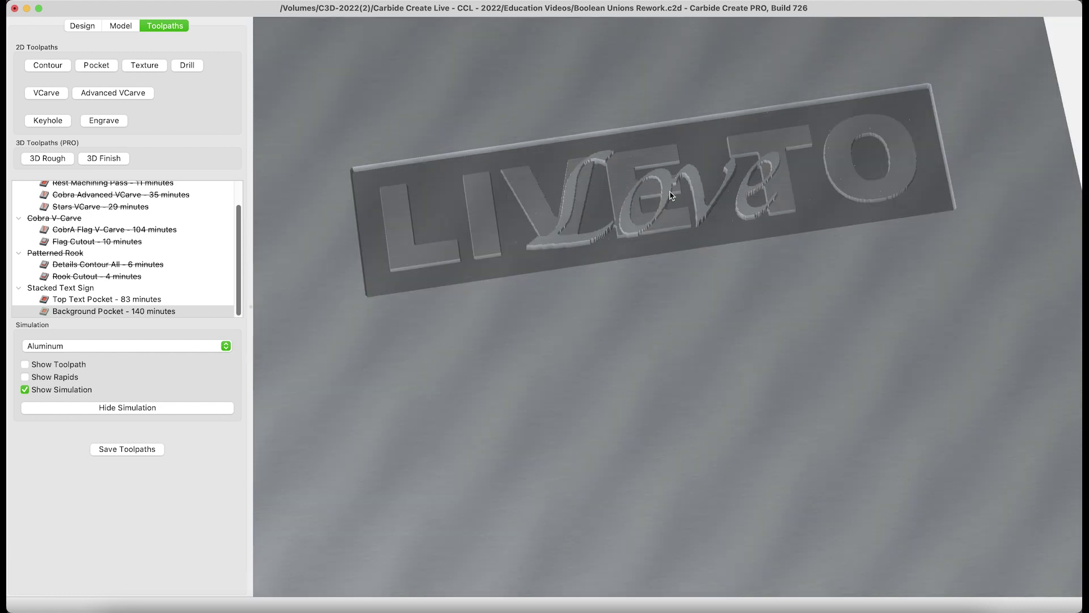
pyautogui.moveTo(676, 205); pyautogui.dragTo(636, 94)
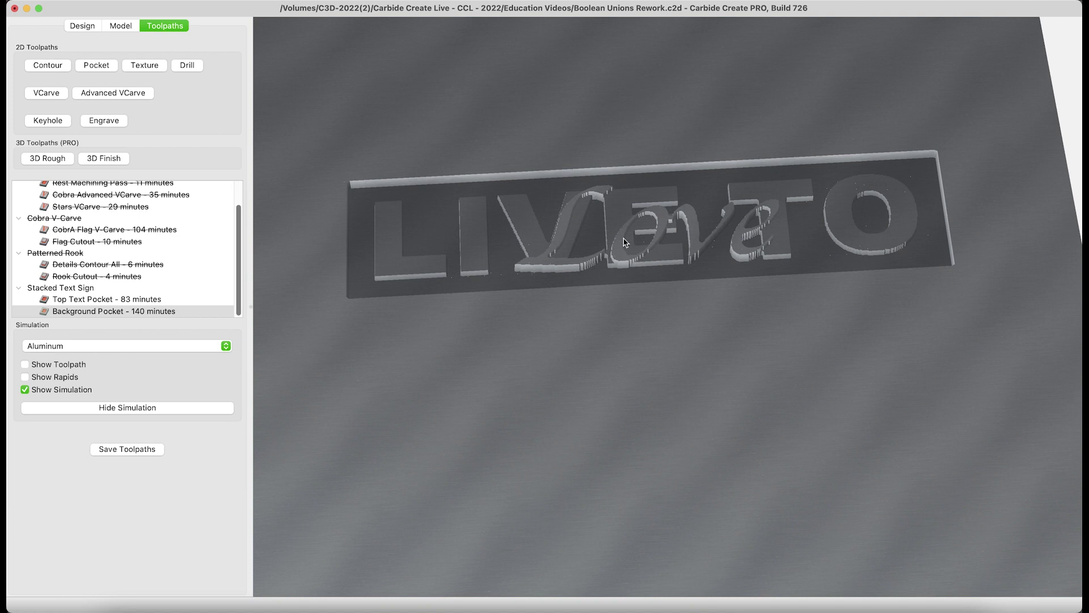
pyautogui.moveTo(624, 243); pyautogui.dragTo(631, 205)
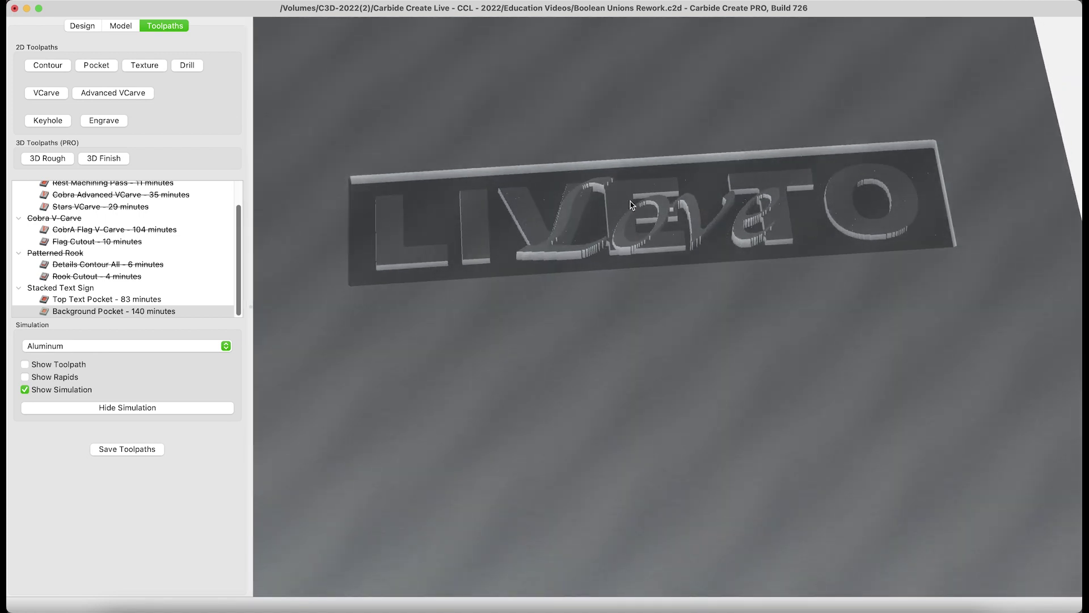
pyautogui.scroll(5, 631, 204)
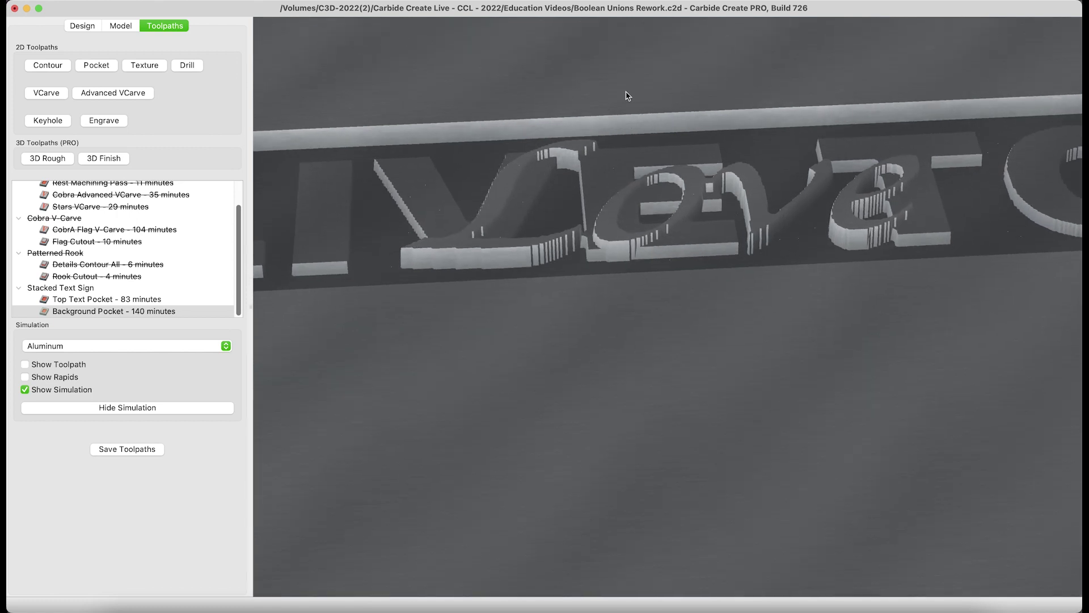
pyautogui.moveTo(627, 96); pyautogui.dragTo(663, 386)
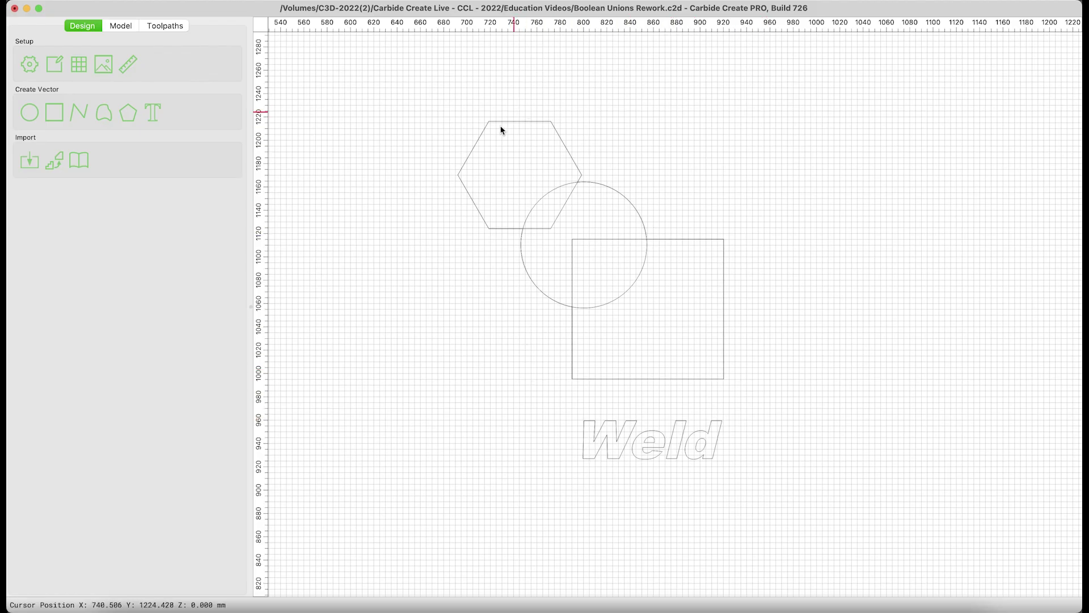
# Unite the overlapping hexagon, circle and square above the Weld text with a Boolean union using Keep Original Vectors.
pyautogui.click(586, 308)
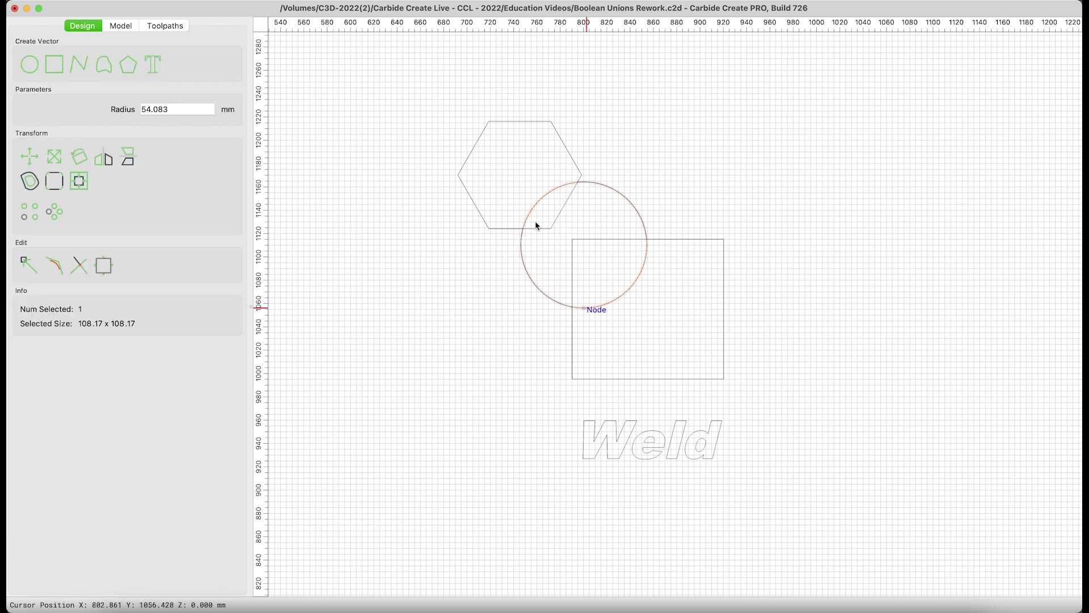
pyautogui.moveTo(427, 84); pyautogui.dragTo(748, 403)
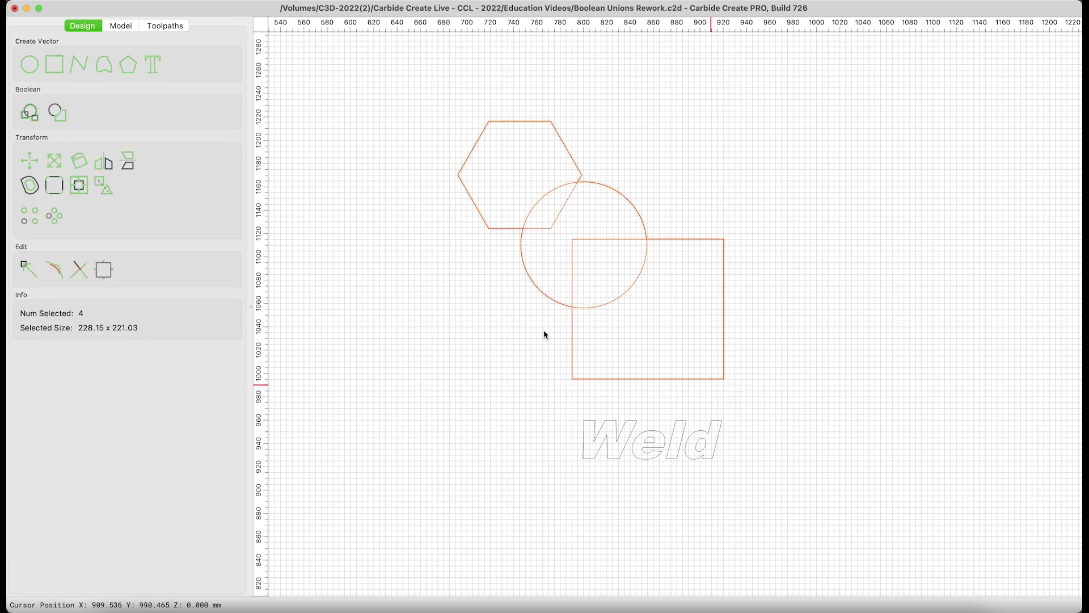
pyautogui.click(31, 113)
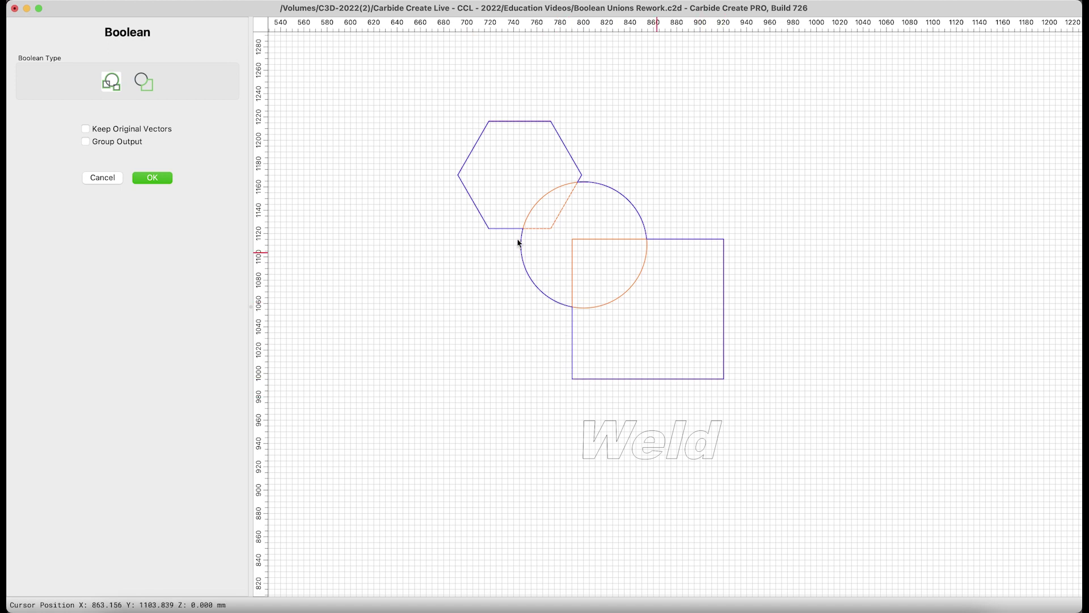
pyautogui.click(84, 130)
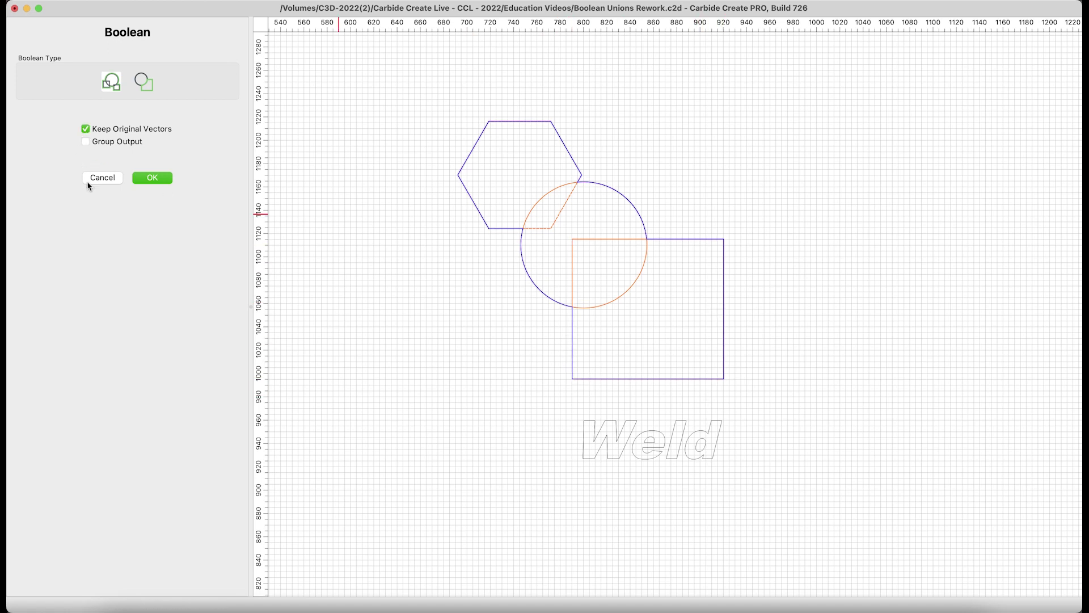
pyautogui.click(152, 178)
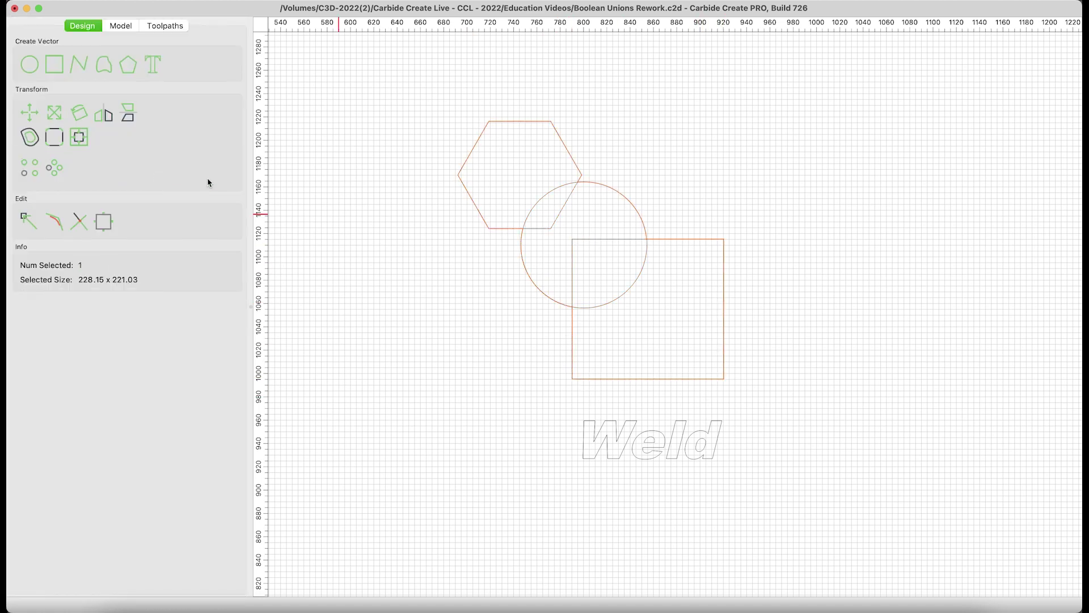
pyautogui.moveTo(476, 208)
pyautogui.mouseDown()
pyautogui.moveTo(393, 258)
pyautogui.moveTo(300, 244)
pyautogui.moveTo(303, 228)
pyautogui.moveTo(696, 204)
pyautogui.moveTo(716, 194)
pyautogui.moveTo(542, 197)
pyautogui.moveTo(313, 221)
pyautogui.moveTo(635, 209)
pyautogui.moveTo(516, 224)
pyautogui.moveTo(472, 198)
pyautogui.moveTo(475, 209)
pyautogui.mouseUp()
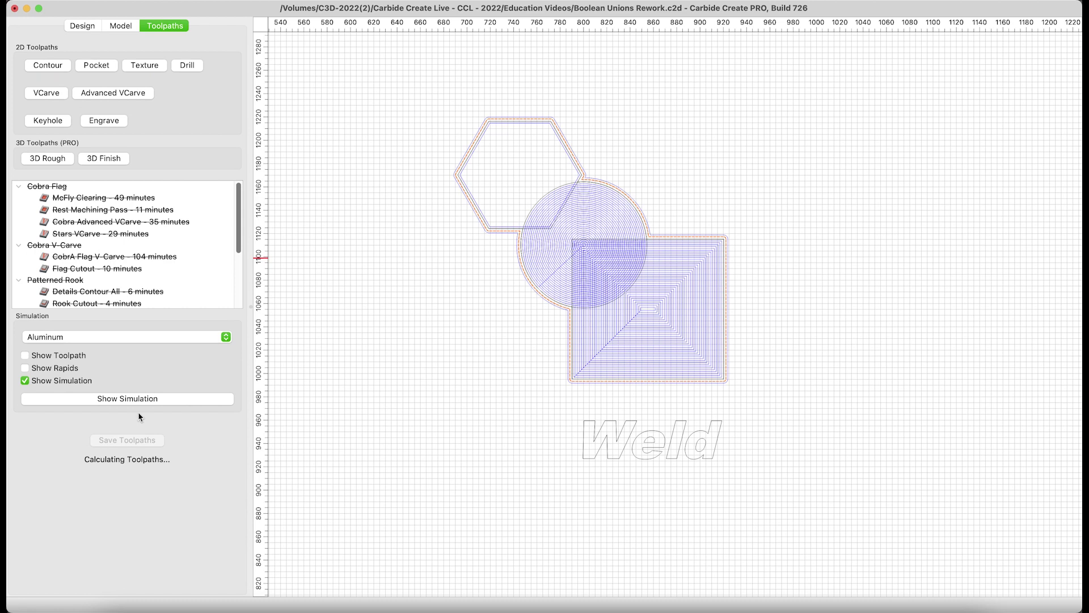
# Simulate the toolpaths of the welded hexagon, circle and square and inspect the pockets and outer contour.
pyautogui.click(143, 408)
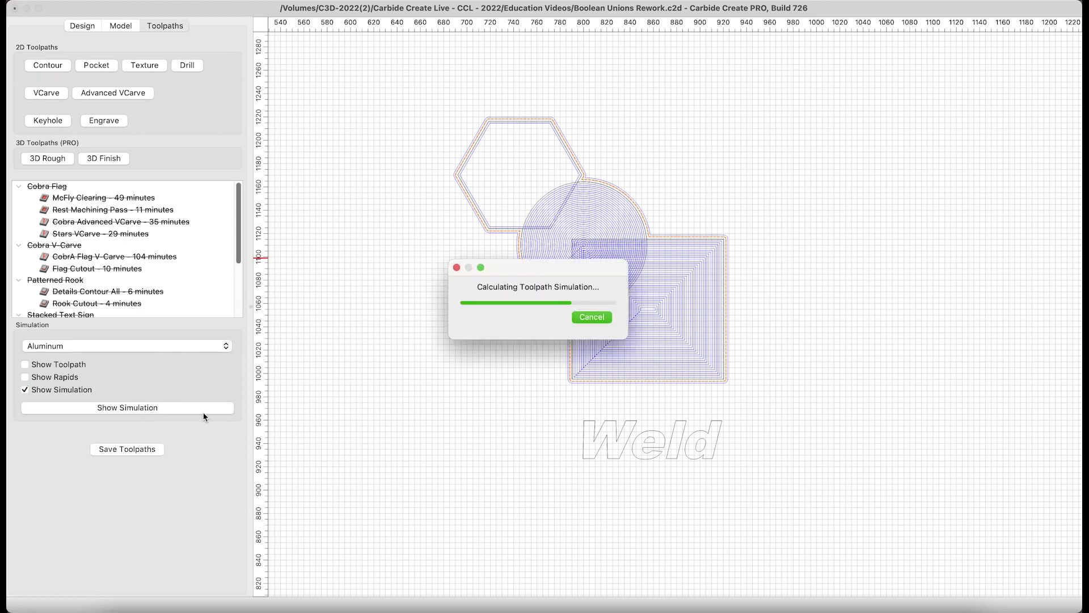
pyautogui.scroll(10, 645, 254)
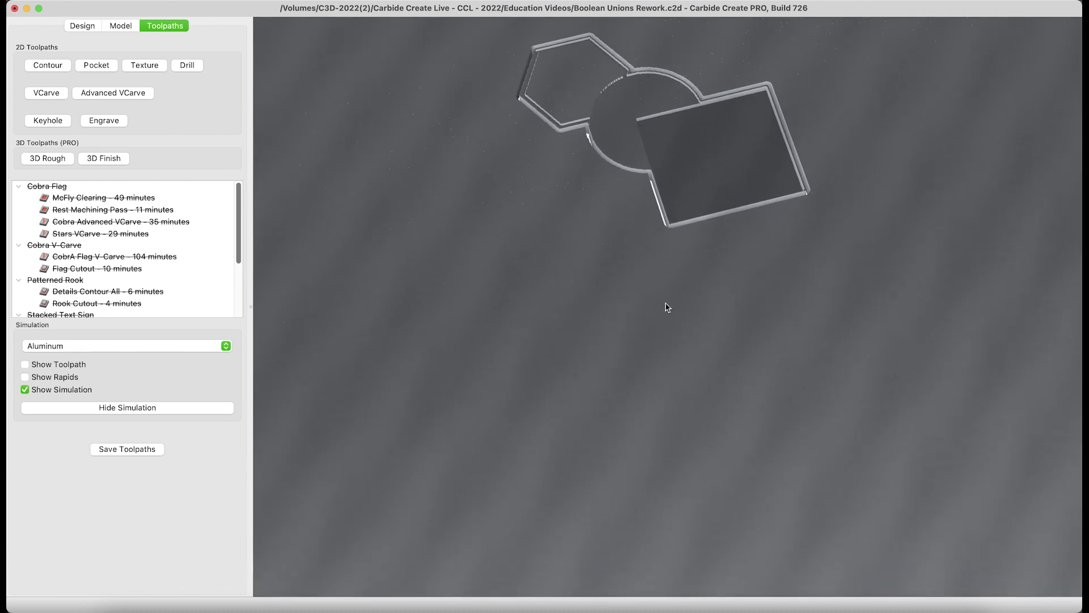
pyautogui.moveTo(663, 304)
pyautogui.mouseDown()
pyautogui.moveTo(654, 462)
pyautogui.moveTo(646, 296)
pyautogui.moveTo(601, 515)
pyautogui.moveTo(649, 309)
pyautogui.mouseUp()
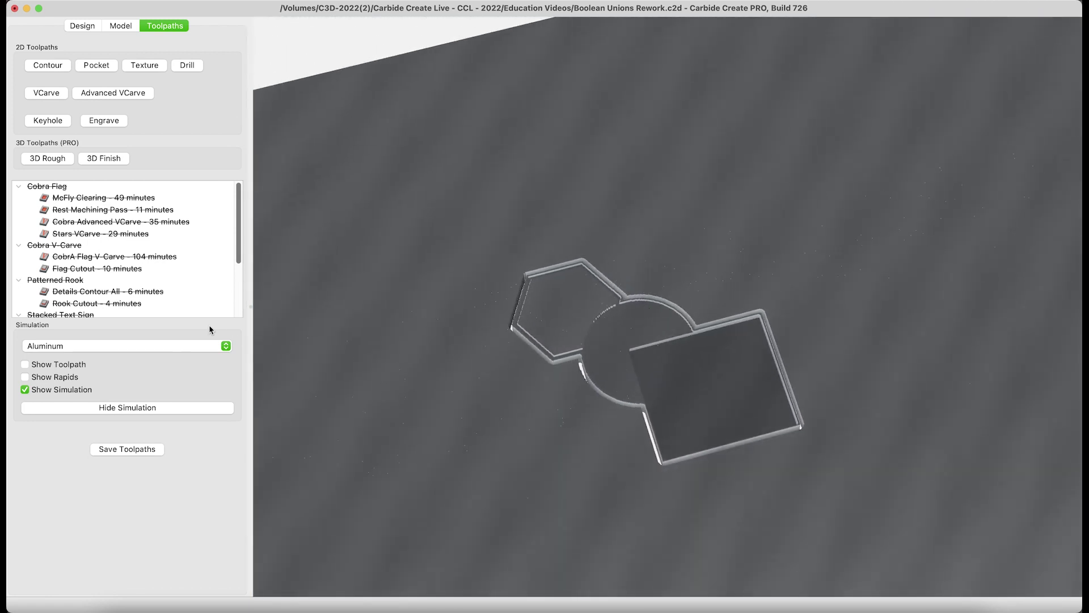